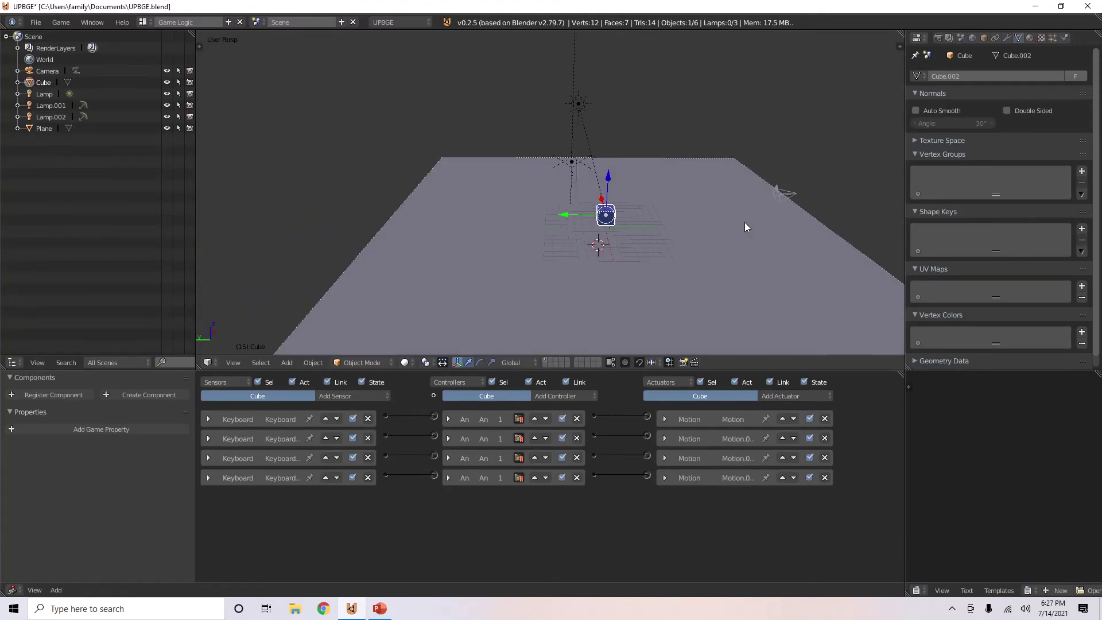
Step: Select the camera and test-run the game from several viewing angles to check which view the game uses
right_click(784, 193)
middle_click_drag(783, 192, 735, 161)
key("p")
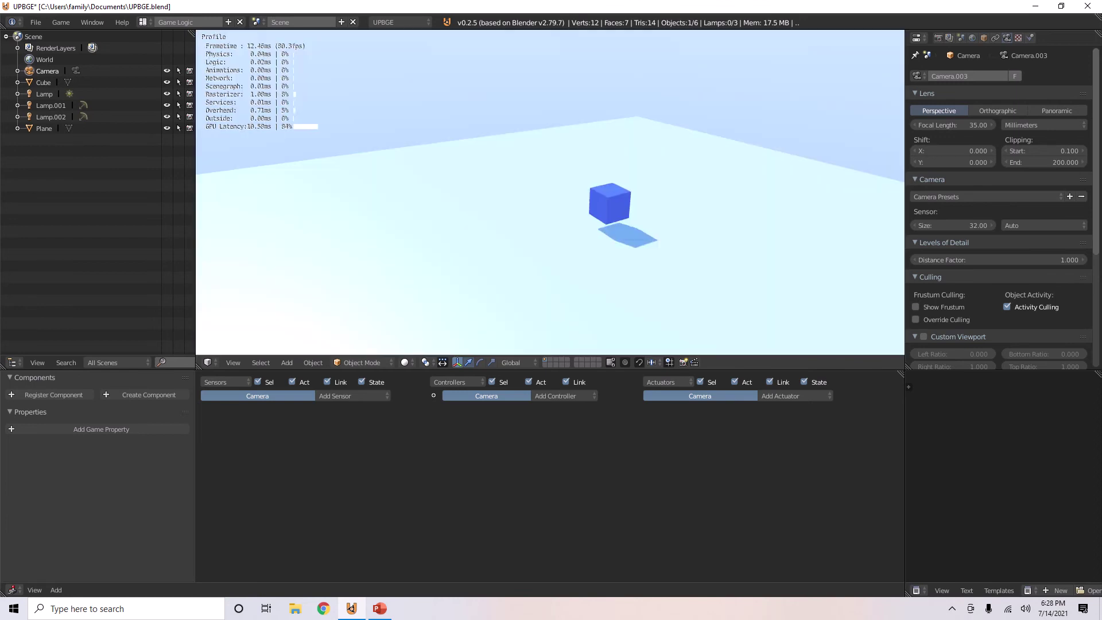
key("Escape")
middle_click_drag(629, 185, 779, 187)
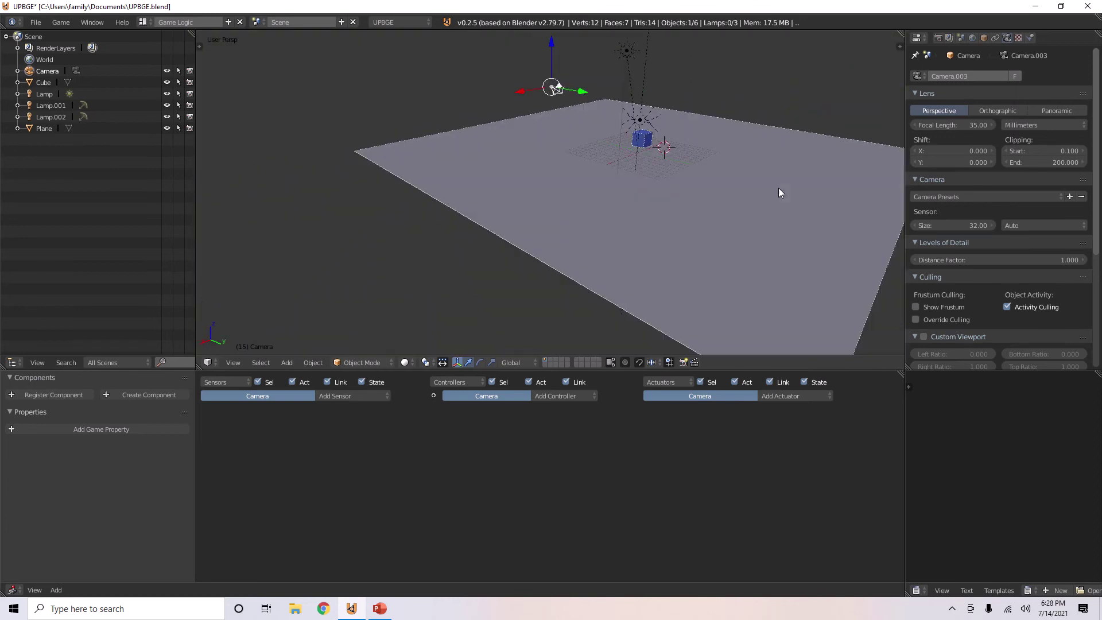
key("p")
key("Escape")
middle_click_drag(692, 188, 549, 179)
key("p")
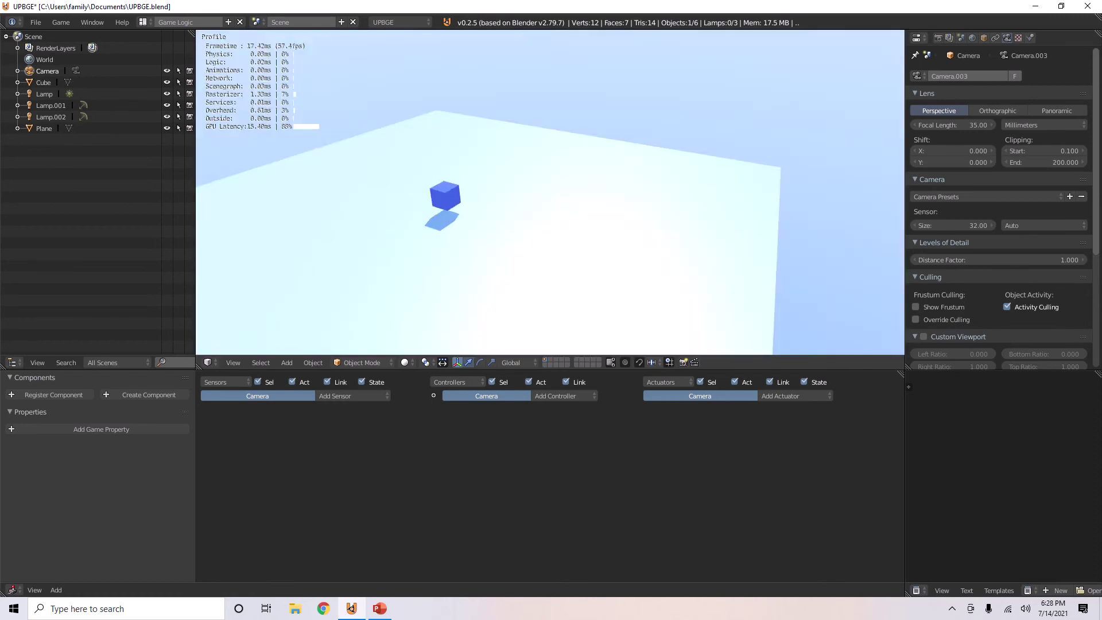
key("Escape")
Step: Look through the scene camera to check its framing of the cube, and return to the user perspective
left_click(347, 396)
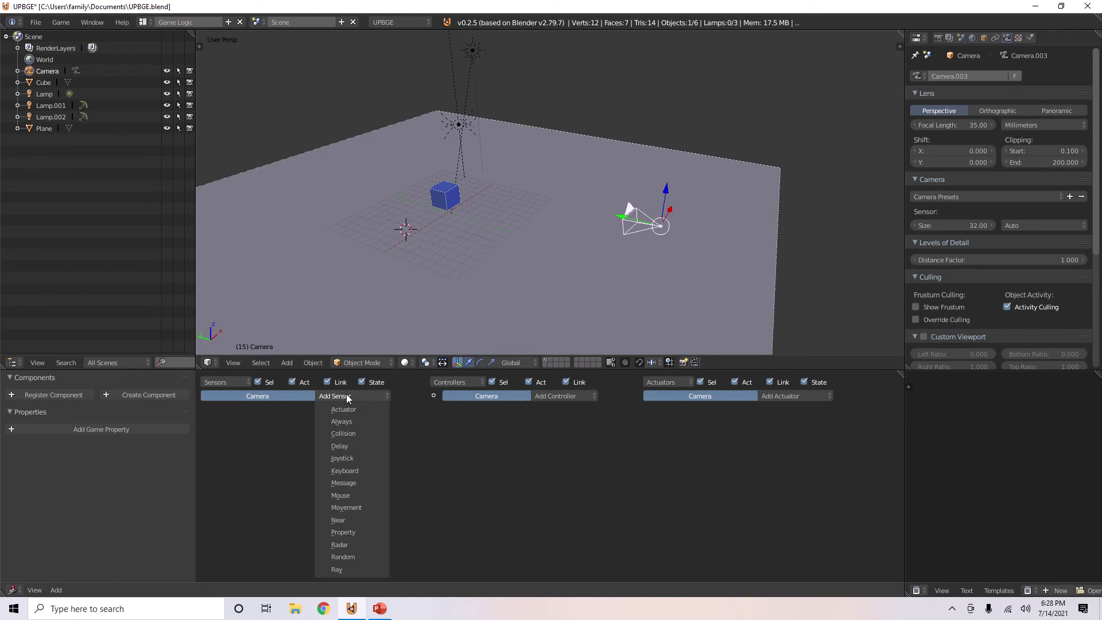
key("KP_0")
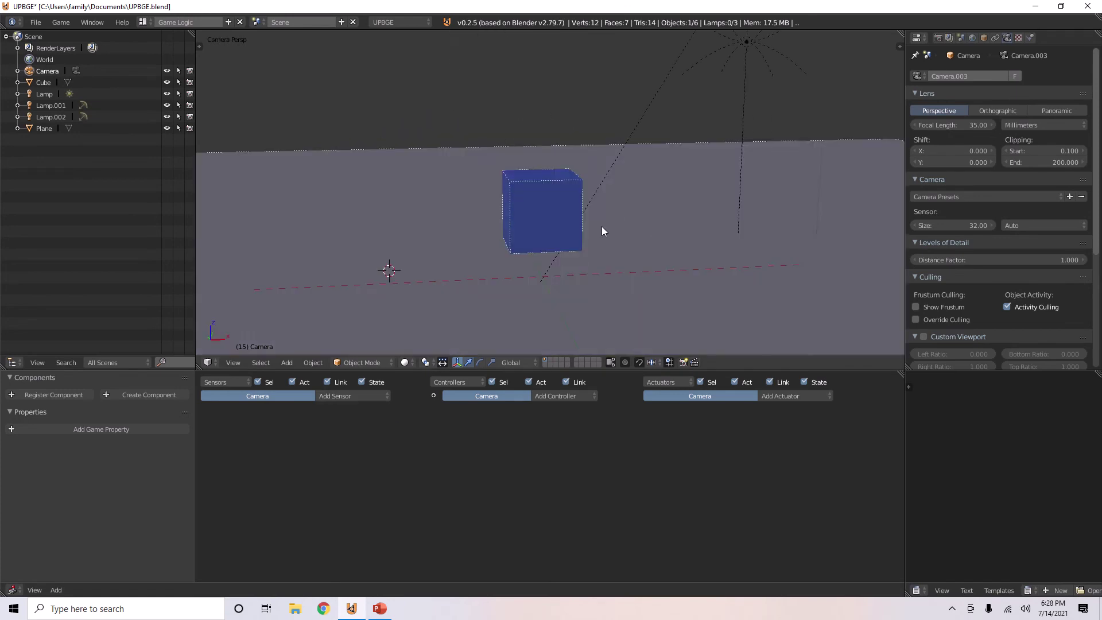
key("KP_0")
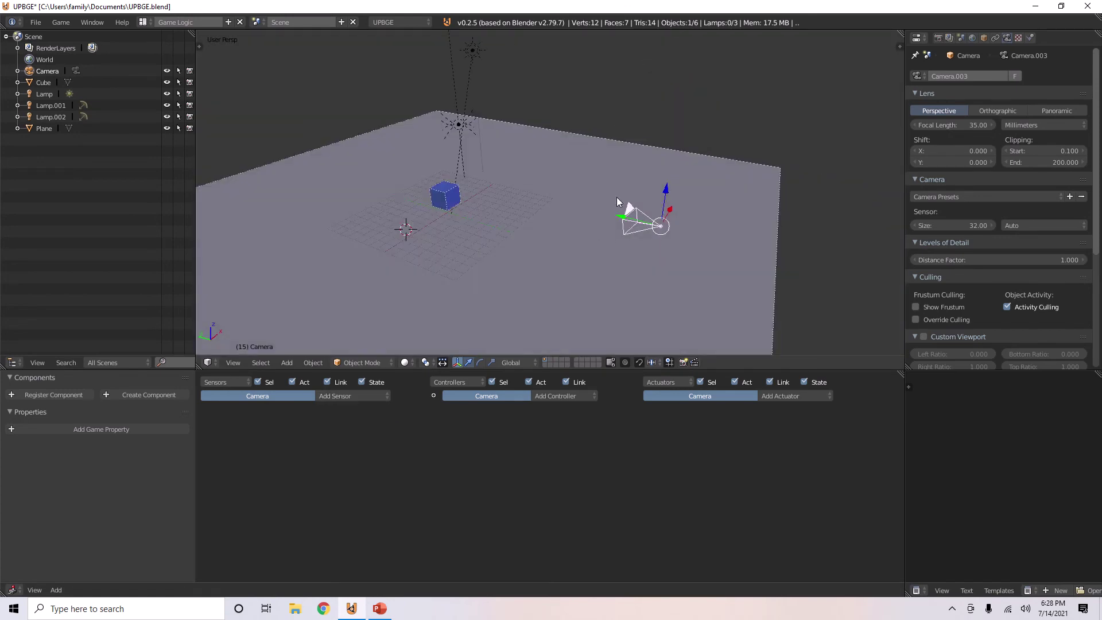
key("KP_0")
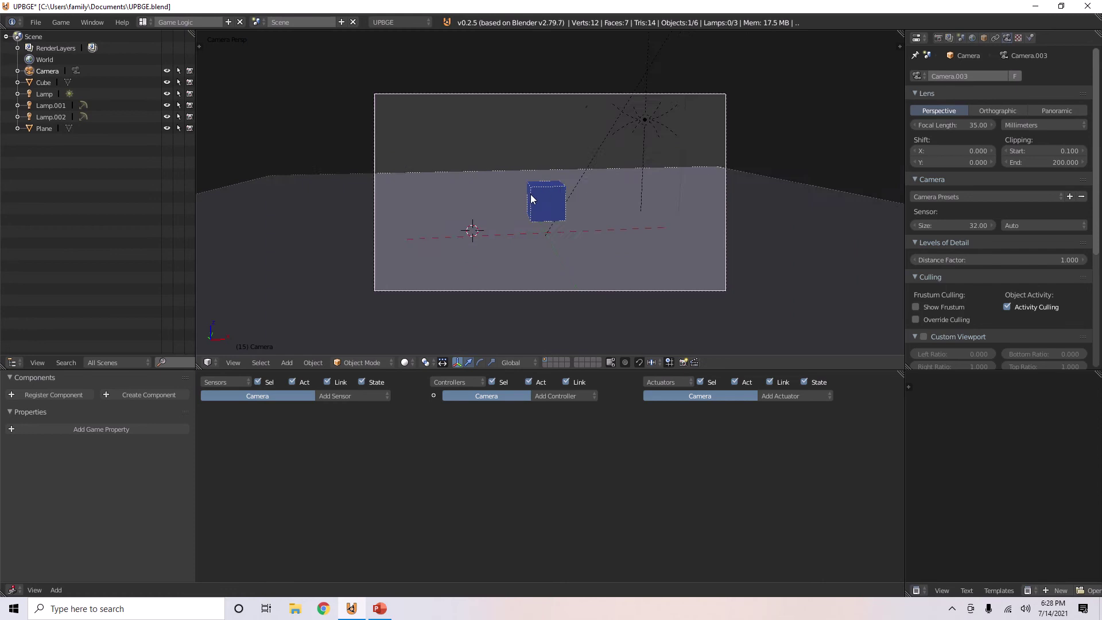
key("KP_0")
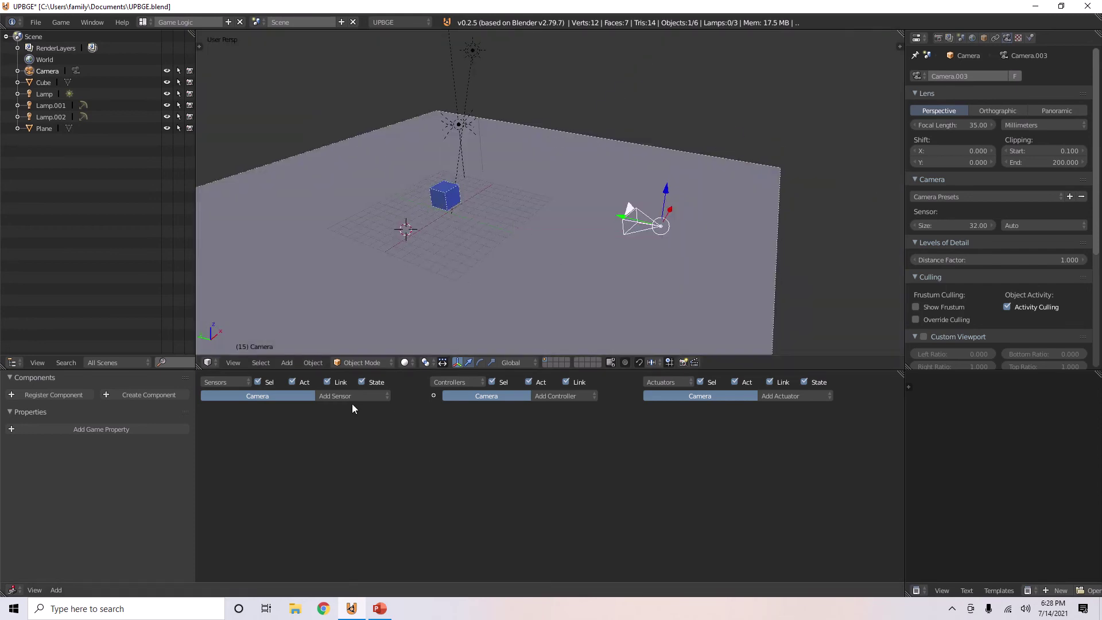
Step: Add an Always sensor to the camera's game logic
left_click(355, 397)
scroll(519, 251, "down", 3)
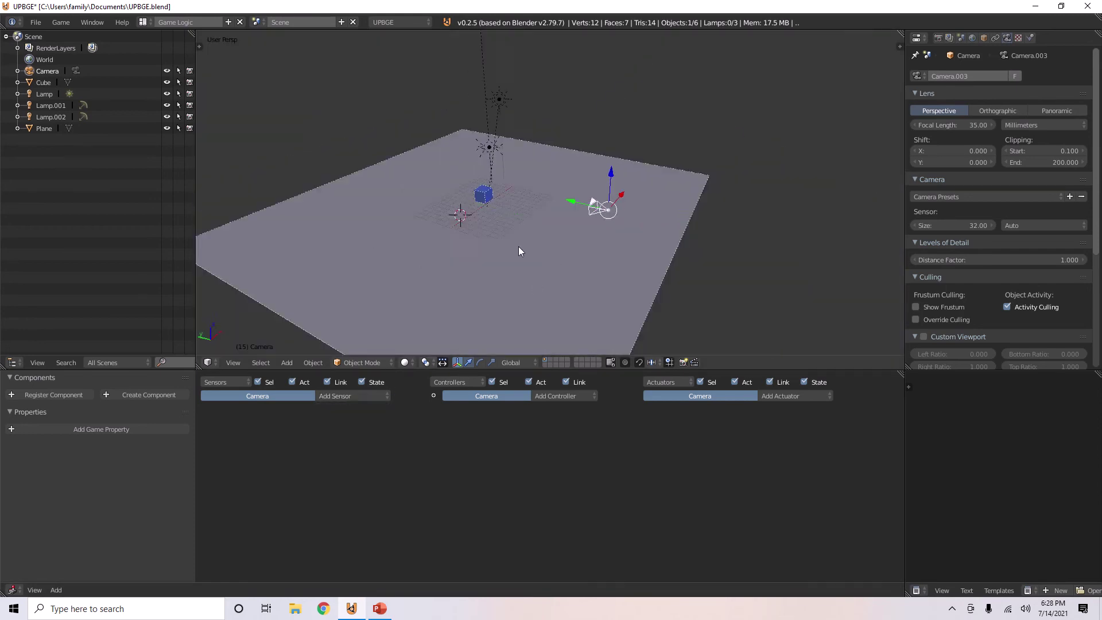
middle_click_drag(518, 247, 533, 266)
left_click(335, 397)
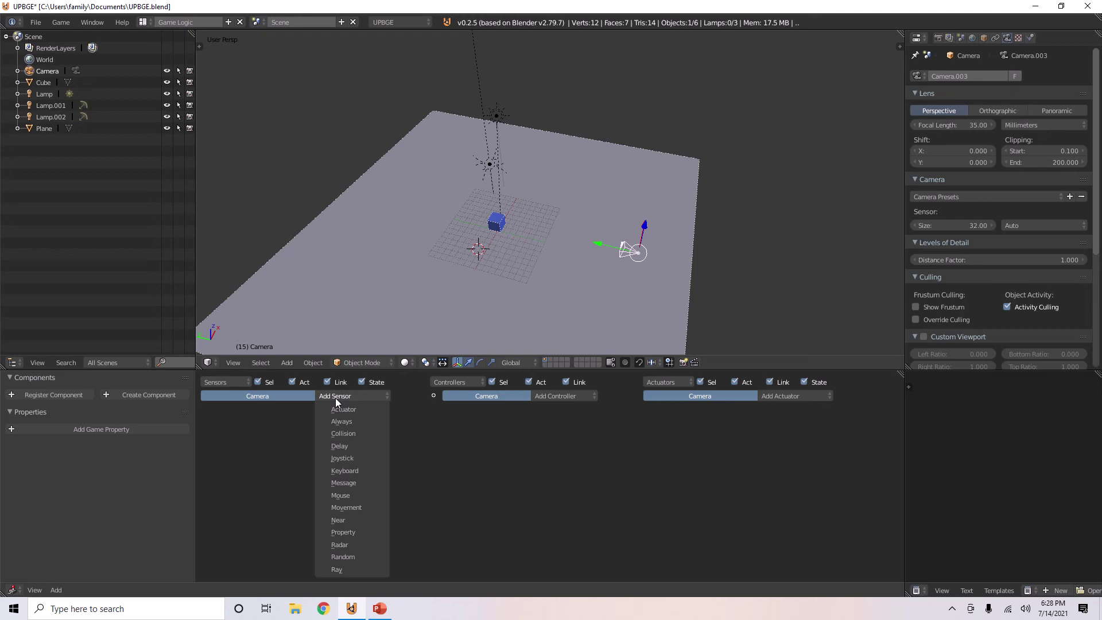
left_click(358, 421)
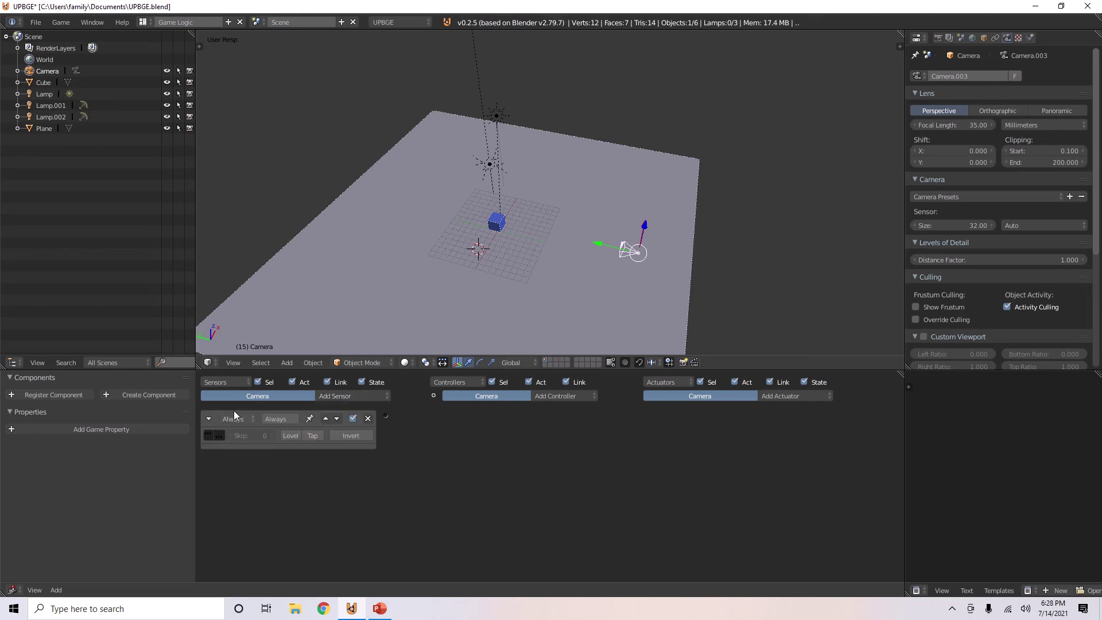
Step: Add a Scene actuator to the camera in Set Camera mode, with Camera as its camera object
left_click(787, 397)
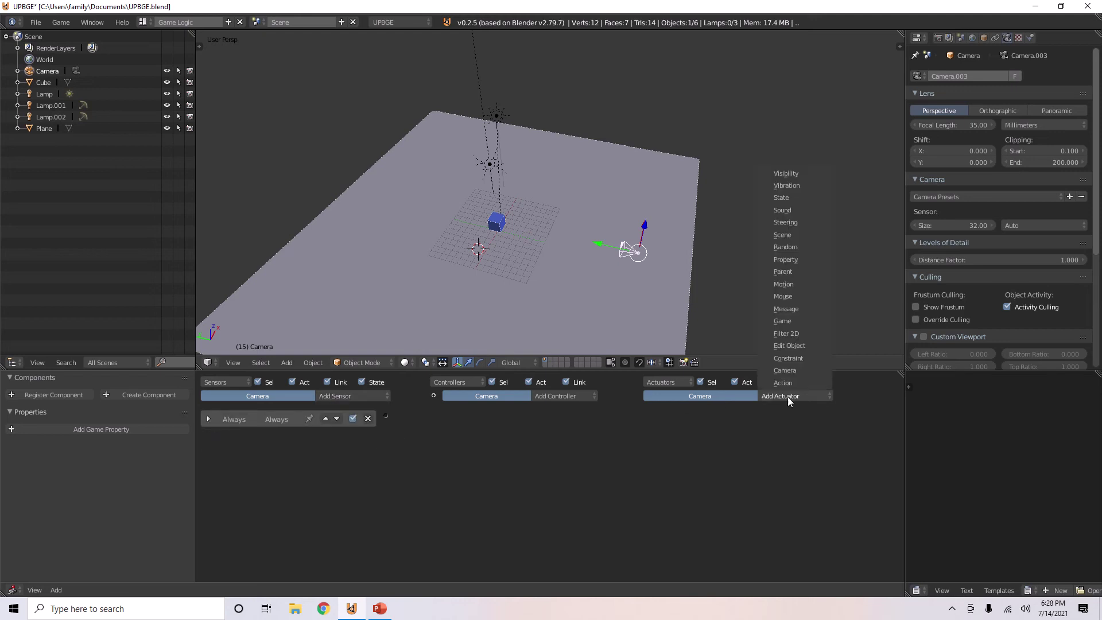
left_click(792, 234)
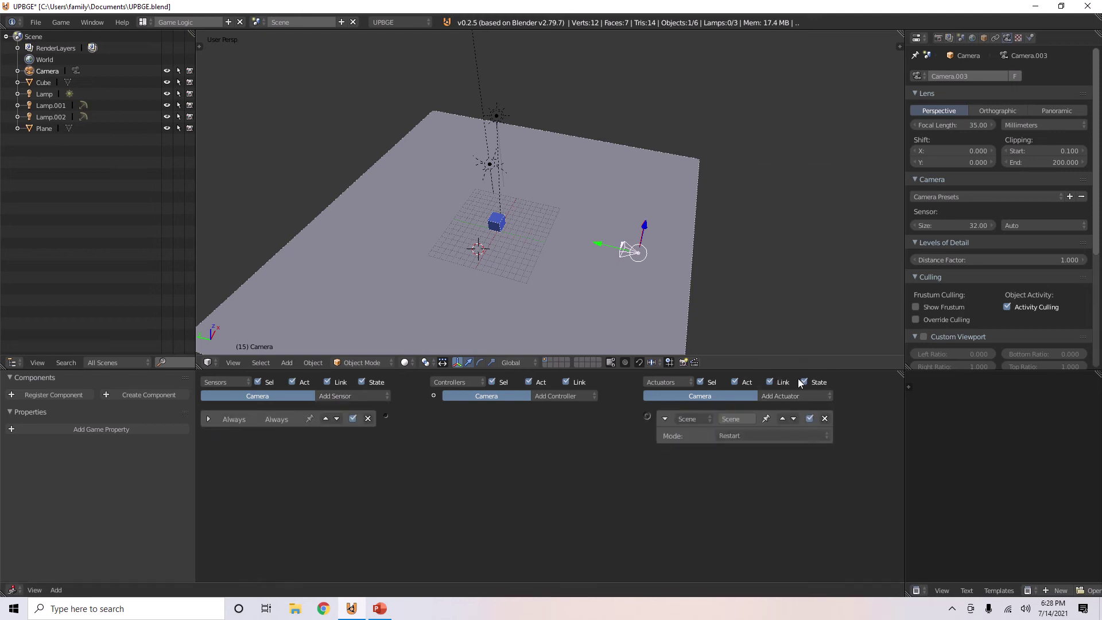
left_click(745, 437)
left_click(747, 409)
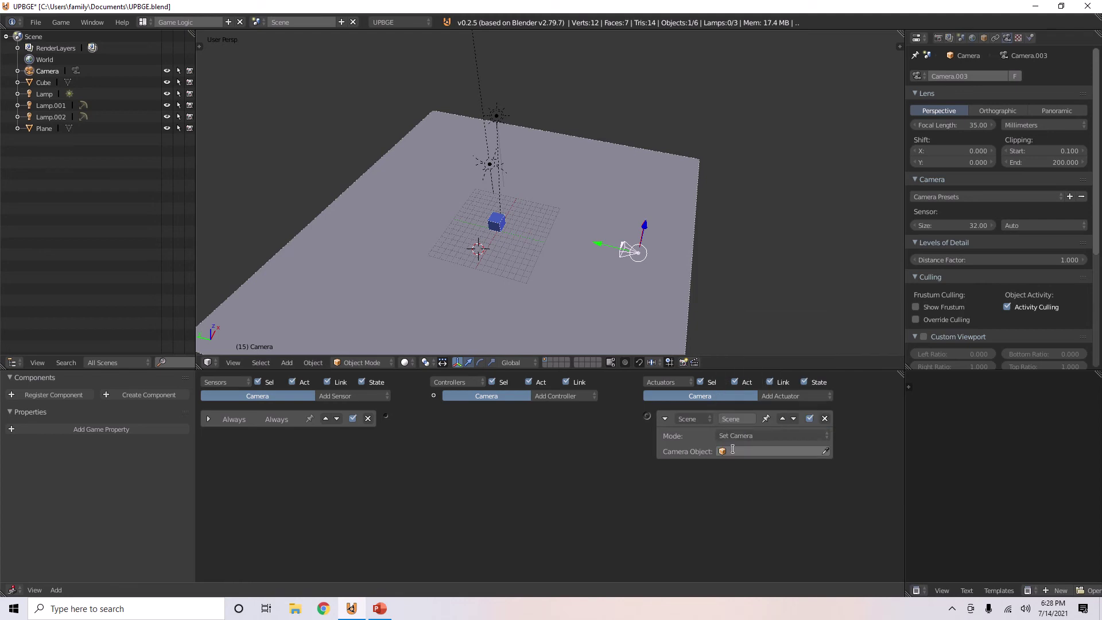
left_click(758, 451)
left_click(753, 468)
Step: Link the camera's Always sensor to its Scene actuator through an And controller, and test-run the game
left_click_drag(386, 418, 648, 412)
left_click(449, 418)
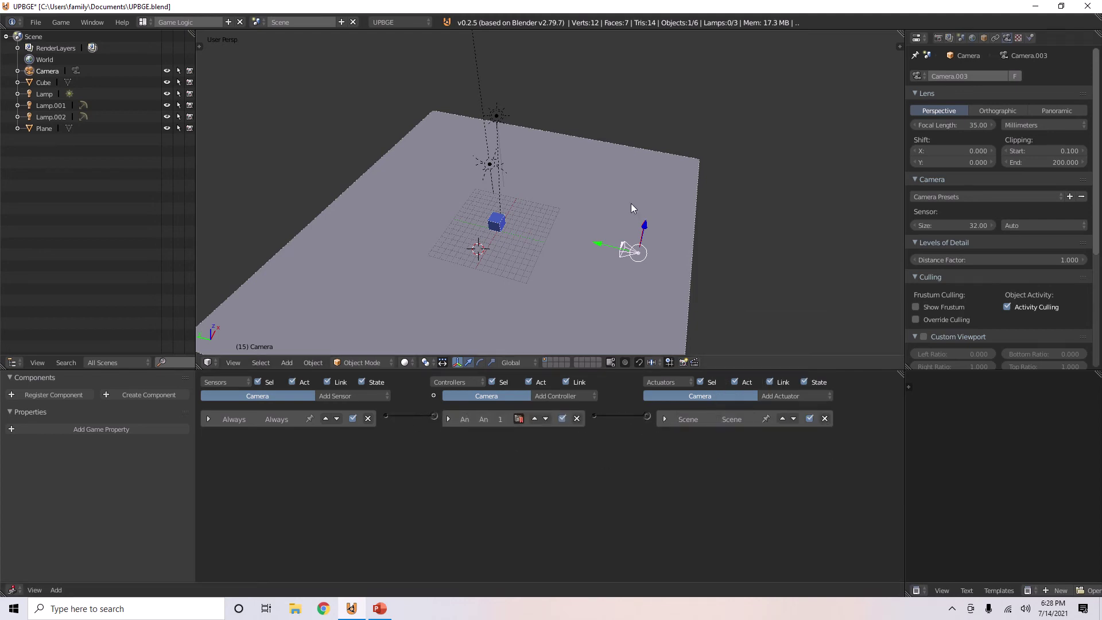
key("p")
key("Escape")
middle_click_drag(583, 236, 611, 219)
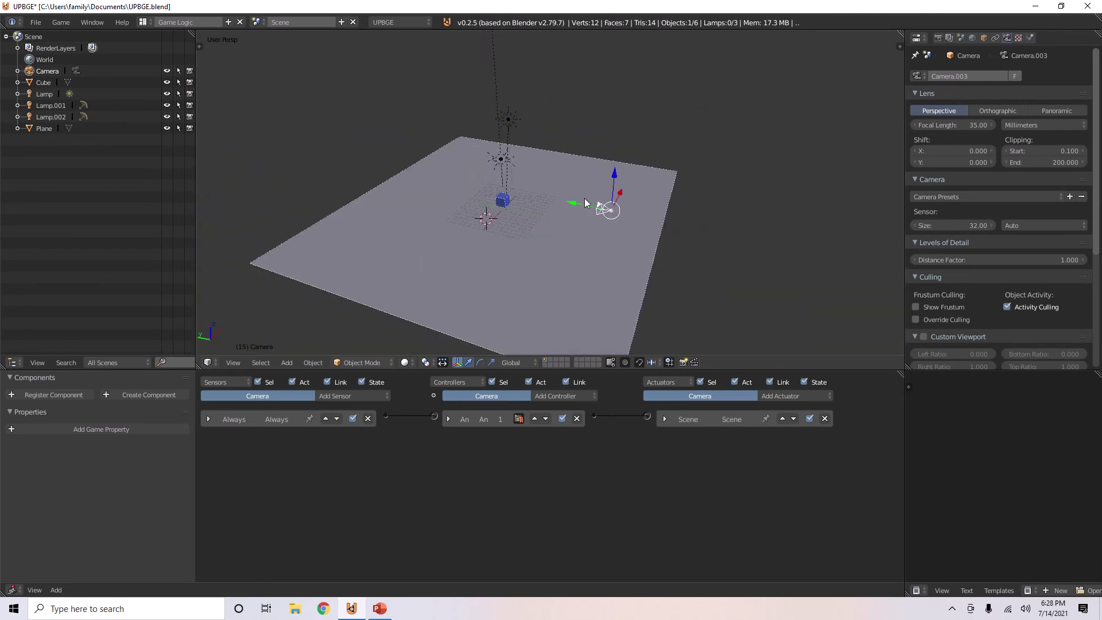
scroll(511, 212, "up", 3)
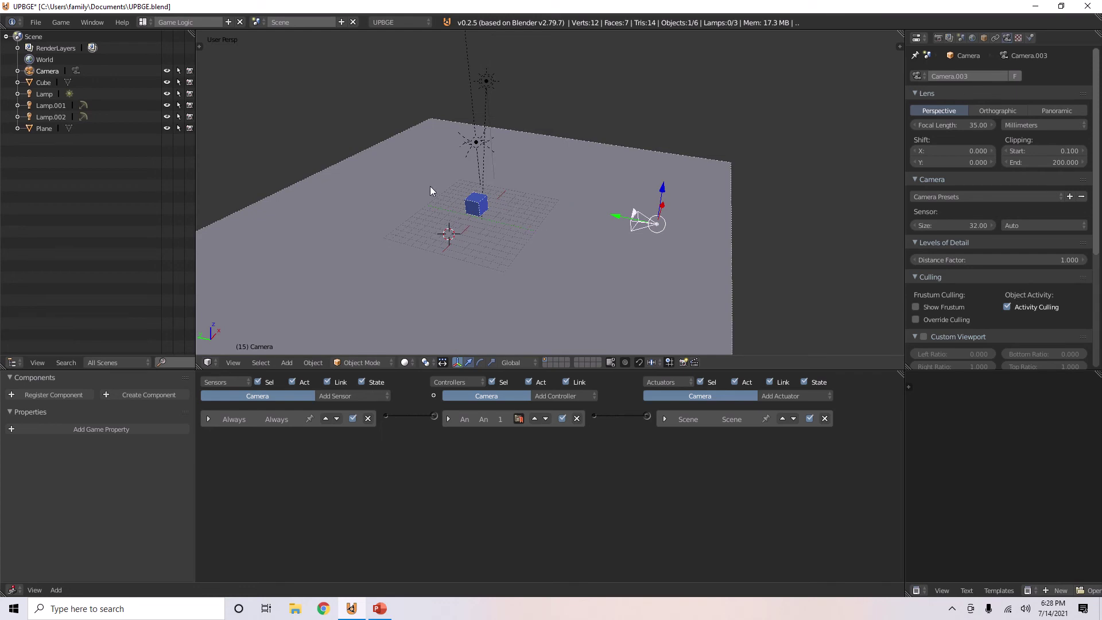
Step: Parent the camera to the cube using the Object parent type
right_click(479, 210, "shift")
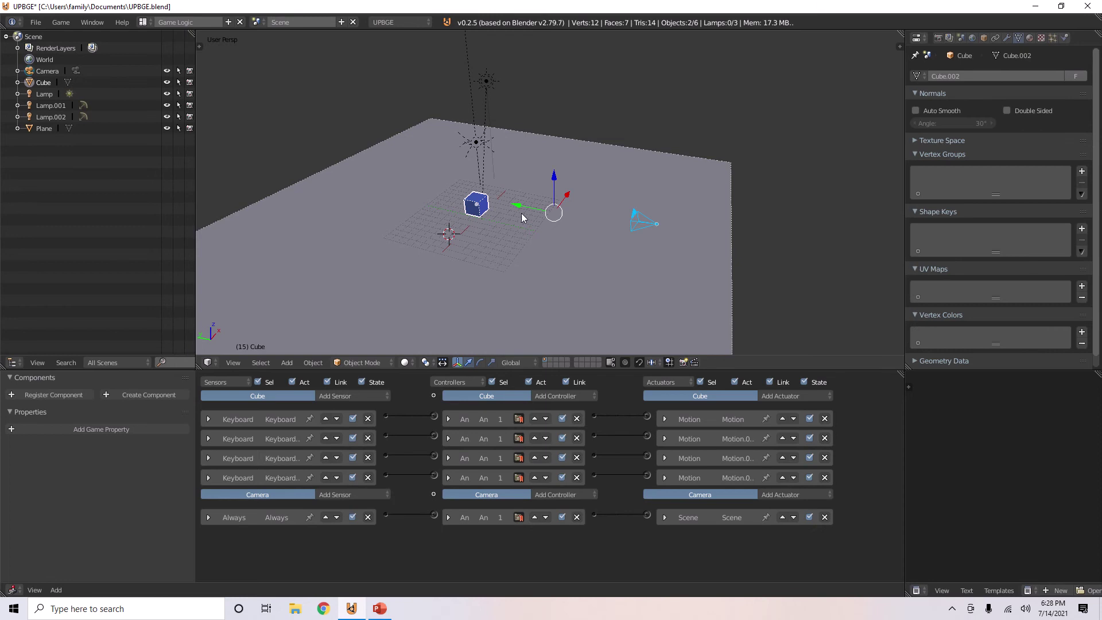
key("ctrl+p")
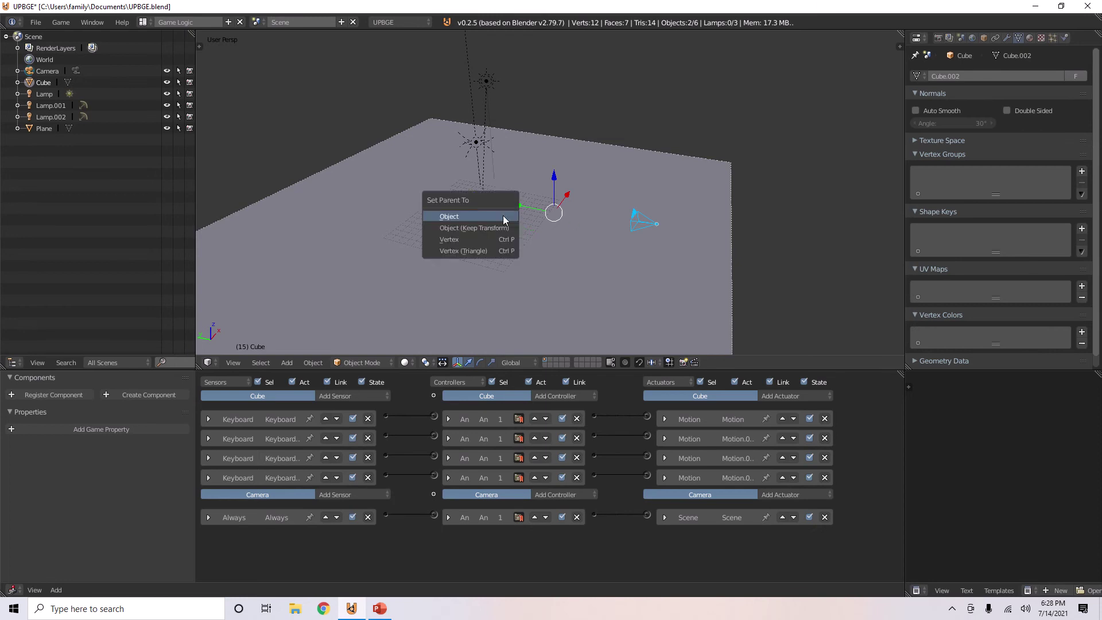
left_click(481, 216)
Step: Test-run the game with the parented camera selected, and remove the cube as the camera's parent
right_click(649, 226)
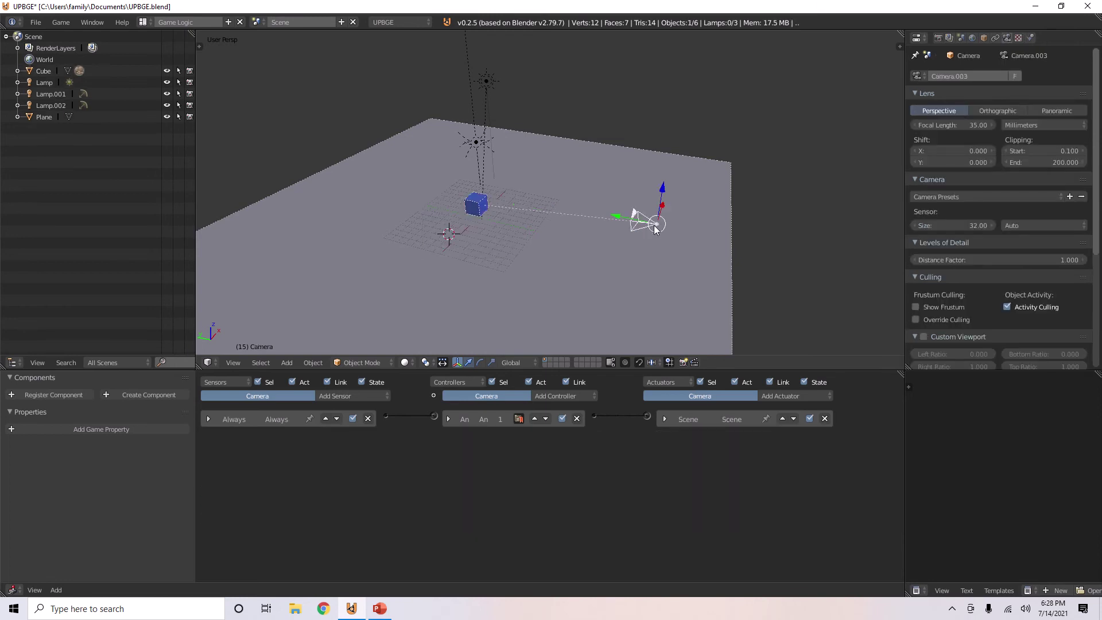
key("p")
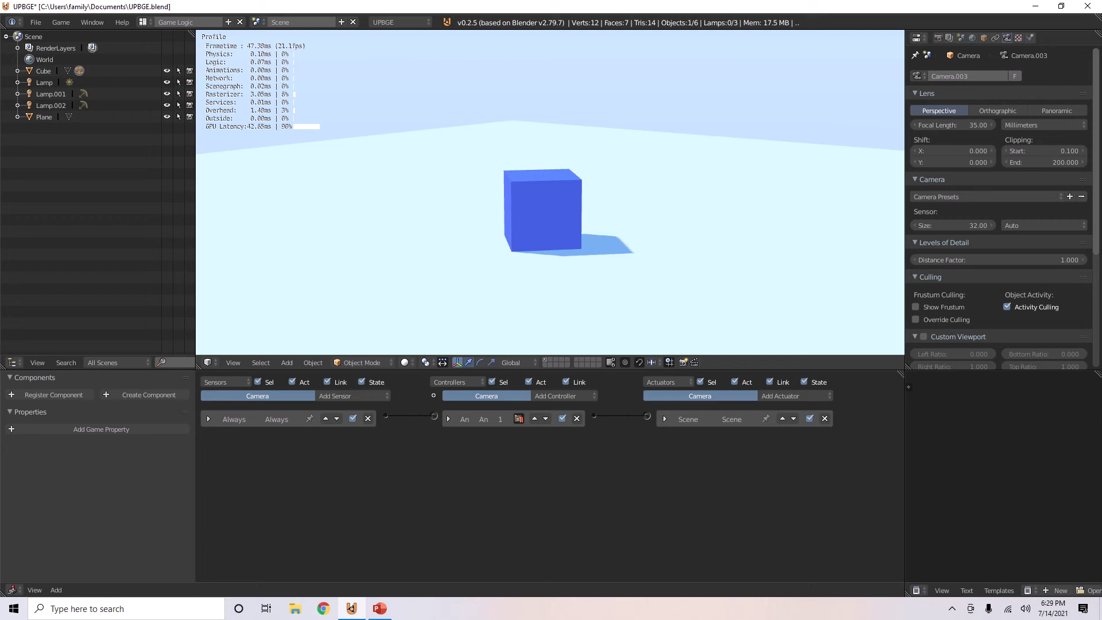
key("Escape")
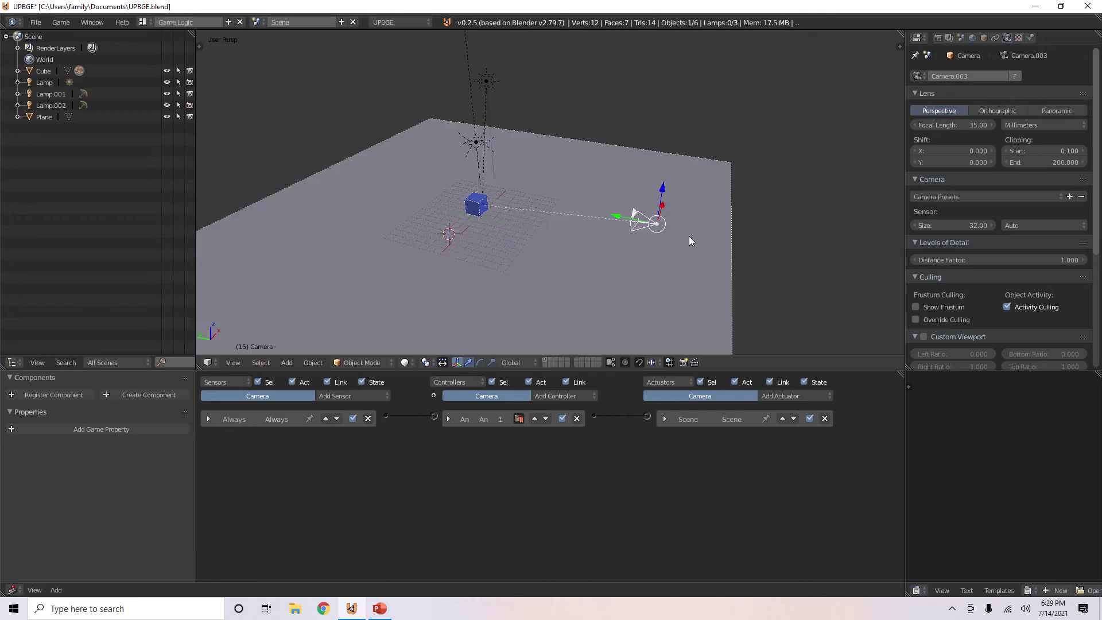
left_click(984, 38)
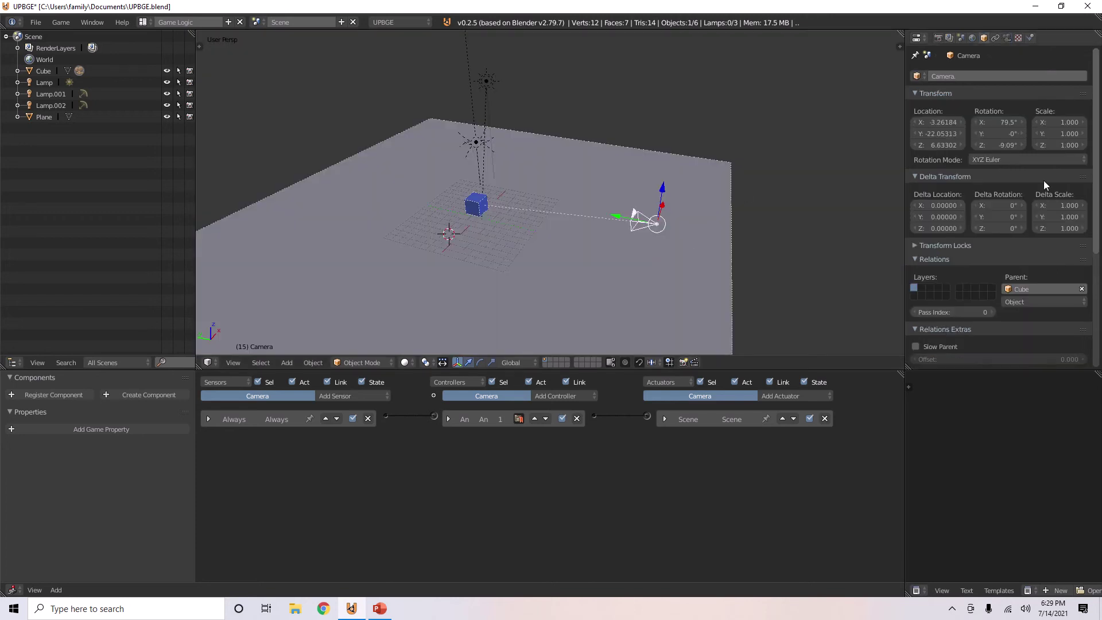
left_click(1083, 289)
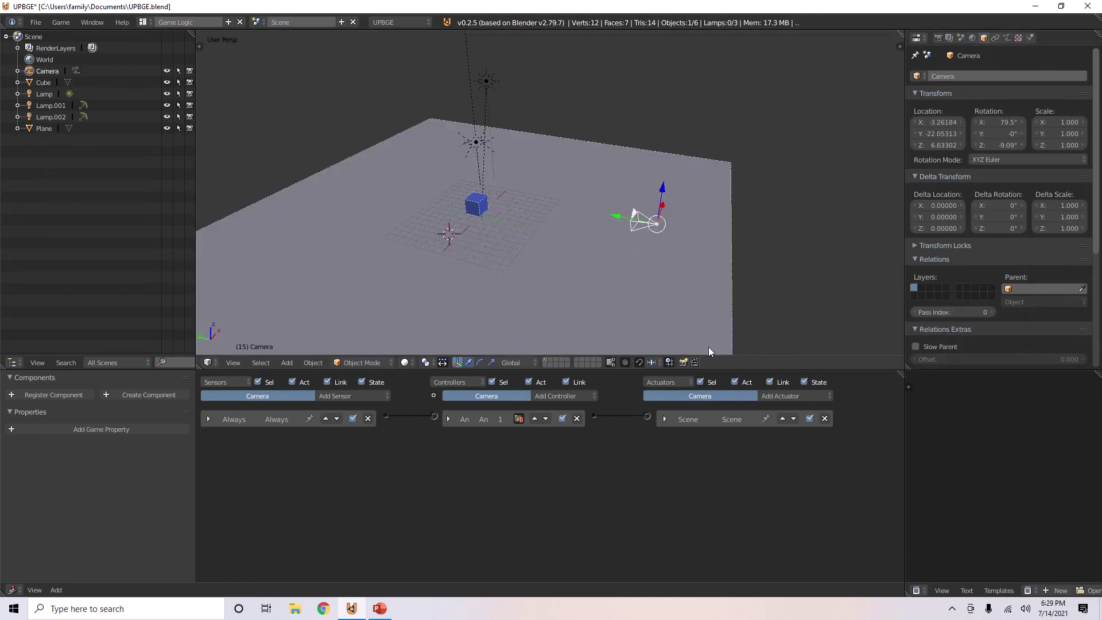
Step: Add a Camera actuator linked to the existing And controller, and set Cube as its camera object
left_click(804, 396)
left_click(785, 370)
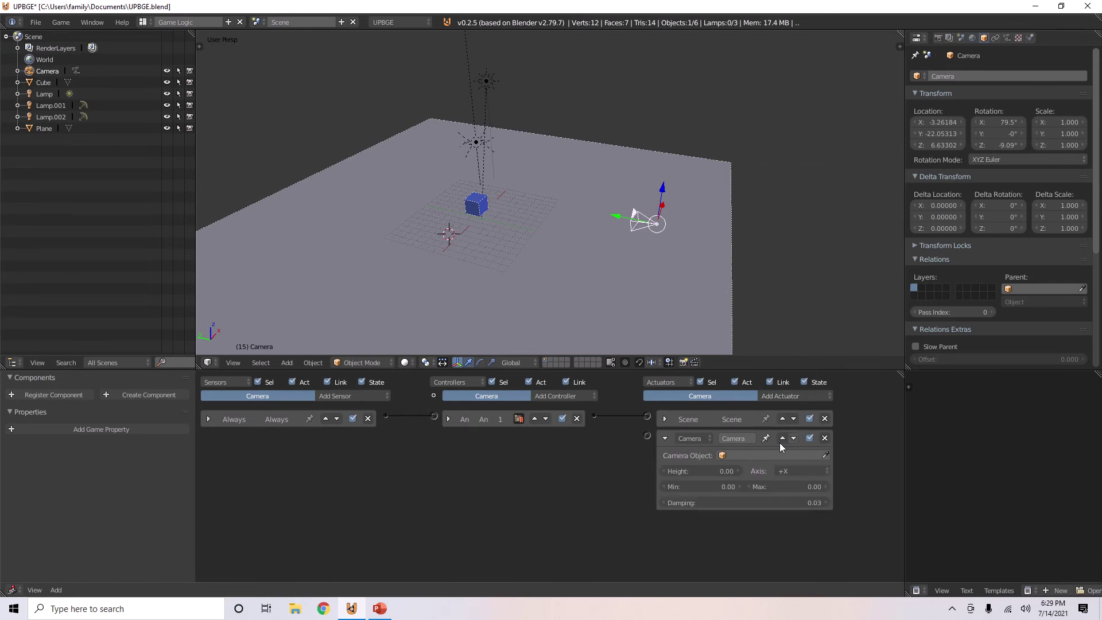
left_click(803, 396)
left_click_drag(595, 416, 647, 436)
left_click(825, 455)
left_click(477, 203)
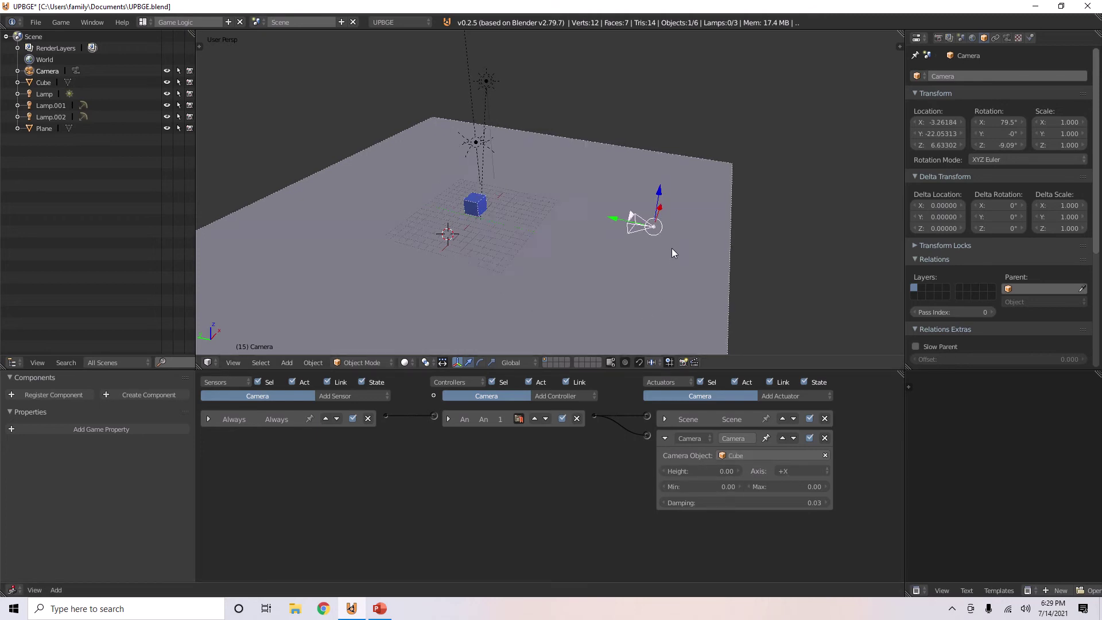
Step: Set the Camera actuator's height to 5, minimum distance to 20 and maximum distance to 25
middle_click_drag(671, 248, 625, 232)
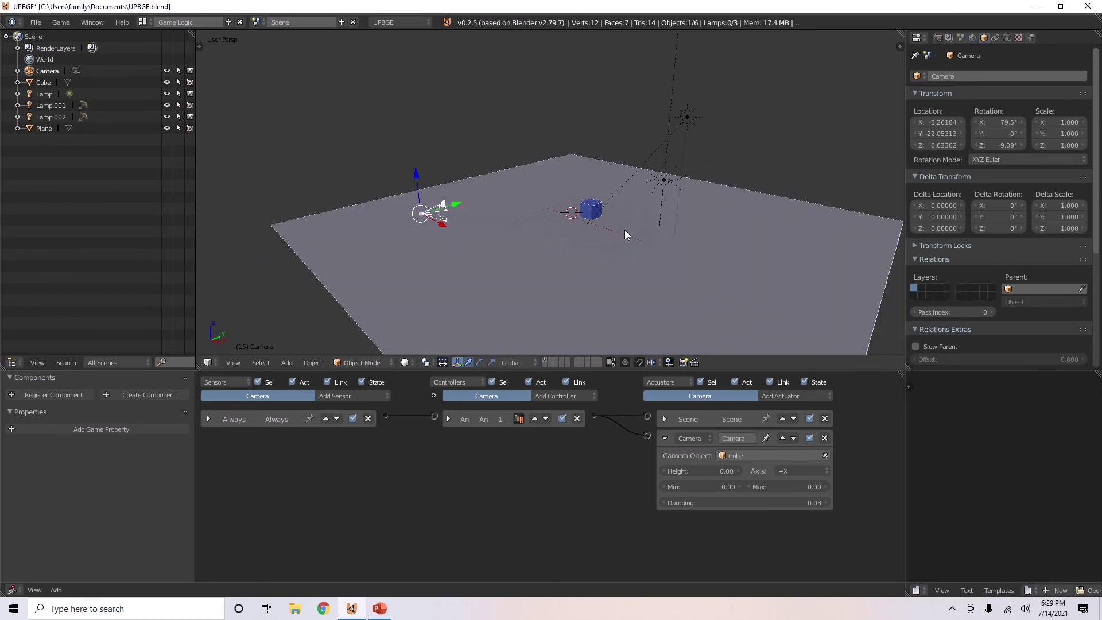
left_click(707, 471)
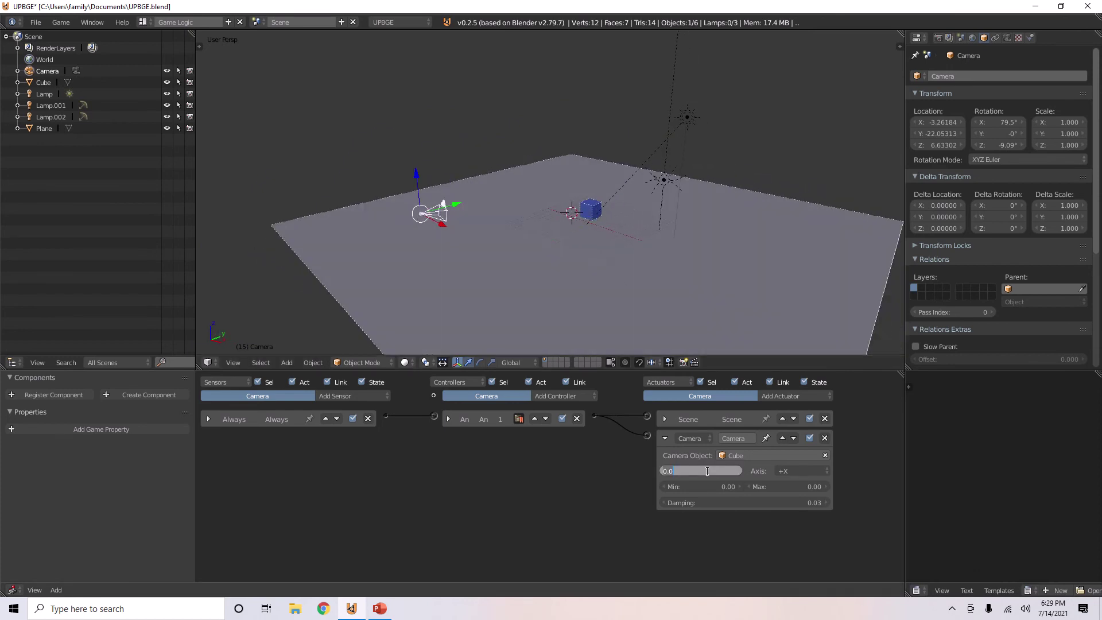
type("5")
key("Return")
left_click(712, 488)
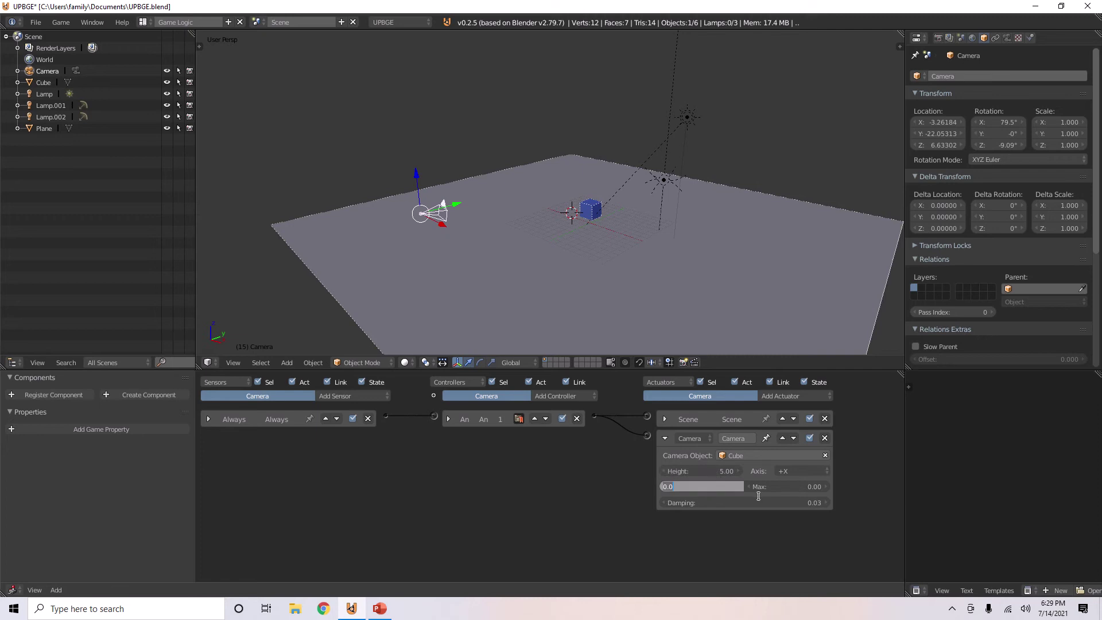
type("20")
key("Return")
left_click(782, 488)
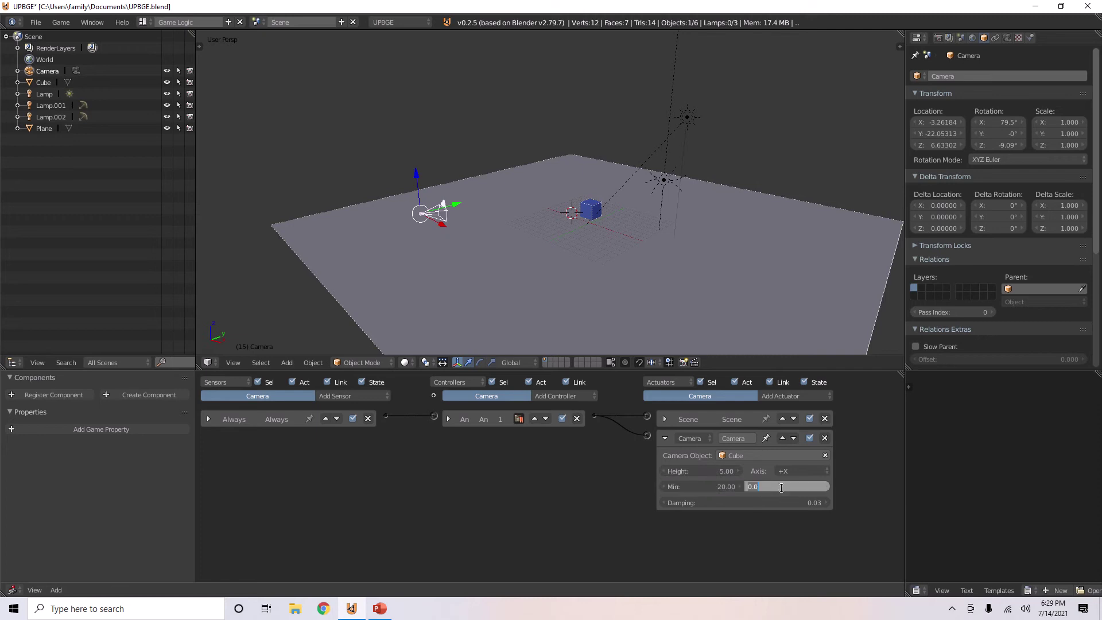
type("25")
key("Return")
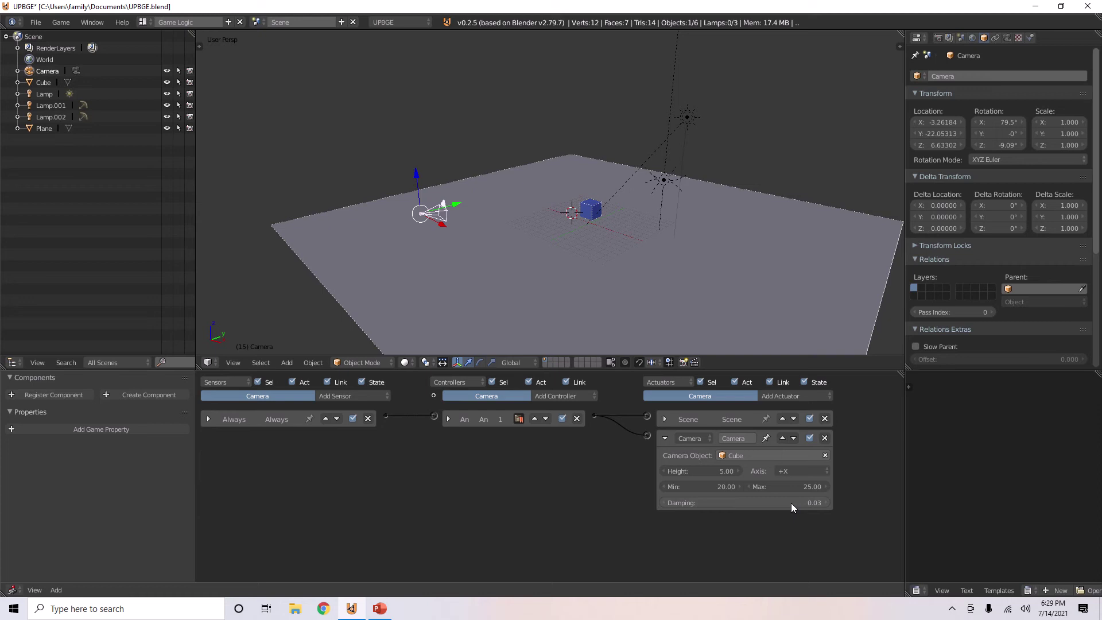
Step: Set the Camera actuator's damping to 0 and test-run the game
left_click(790, 504)
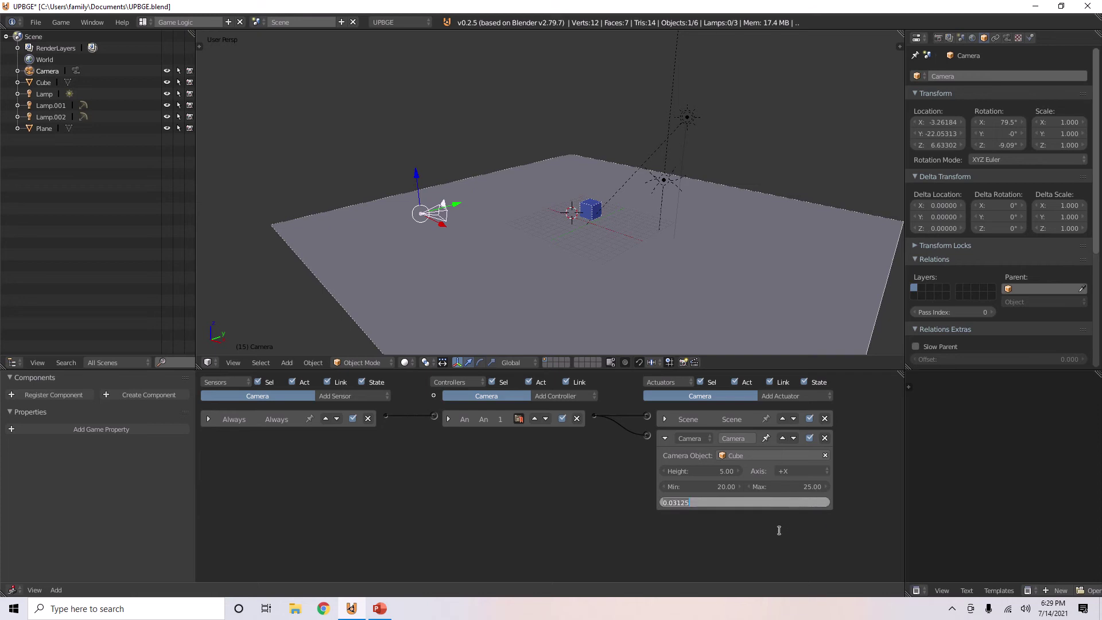
type("0")
key("Return")
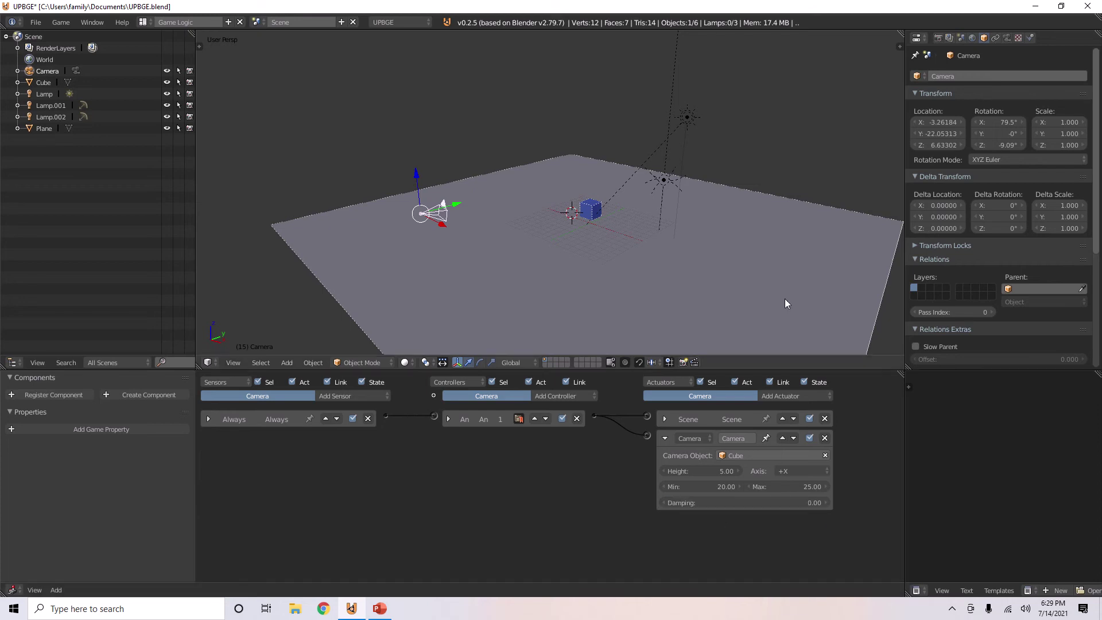
key("p")
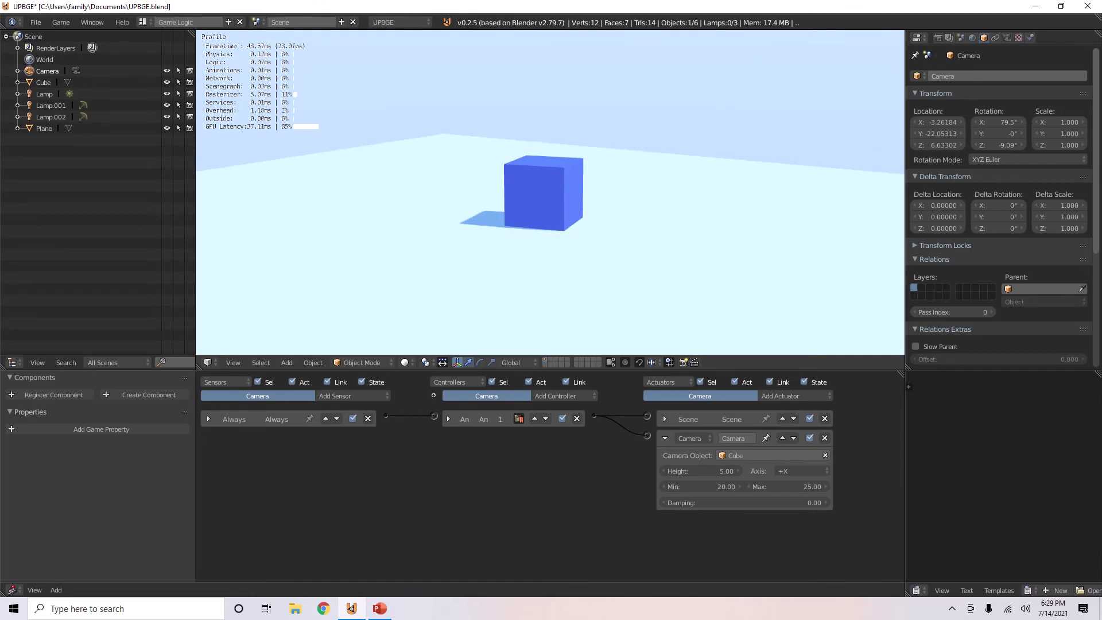
key("Escape")
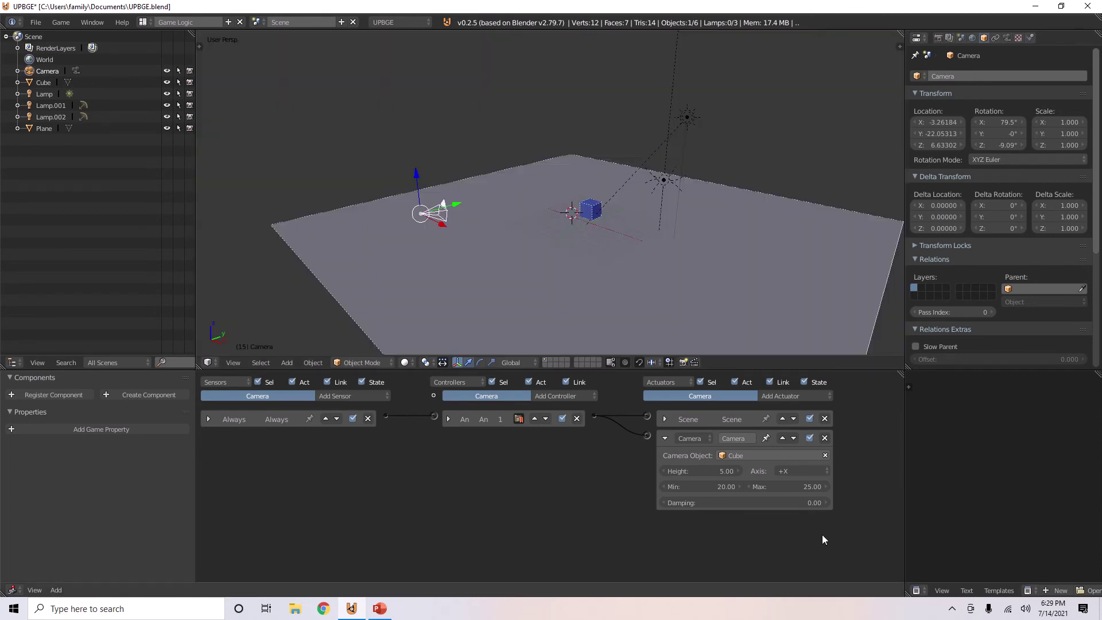
Step: Set the Camera actuator's damping to 1 and run the game
left_click(787, 501)
type("1")
key("Return")
key("p")
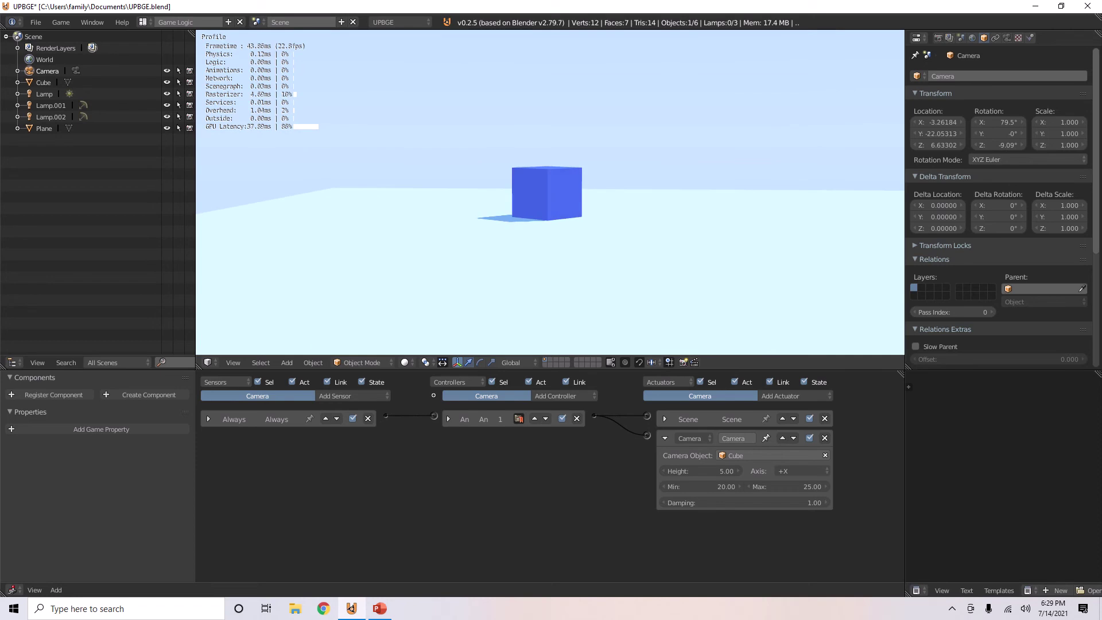
Step: Set the Camera actuator's damping to 10 and test-run the game
key("Escape")
mouse_move(804, 504)
left_mouse_down()
mouse_move(838, 503)
mouse_move(803, 502)
left_mouse_up()
key("p")
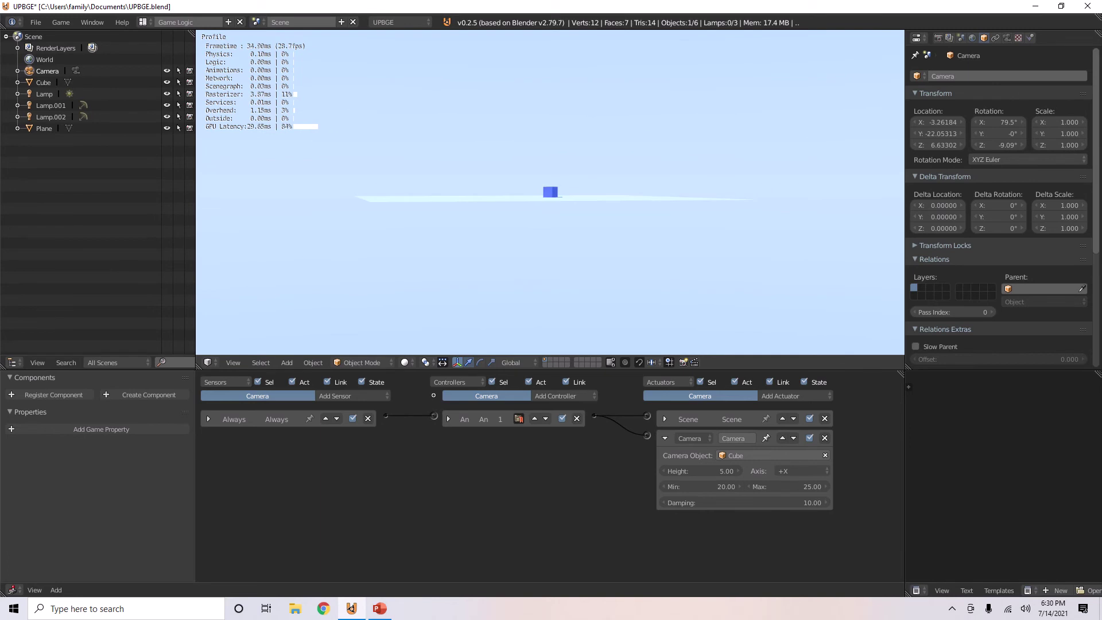
key("Escape")
Step: Set the Camera actuator's damping back to 0 and test-run the game
left_click_drag(786, 503, 703, 504)
key("p")
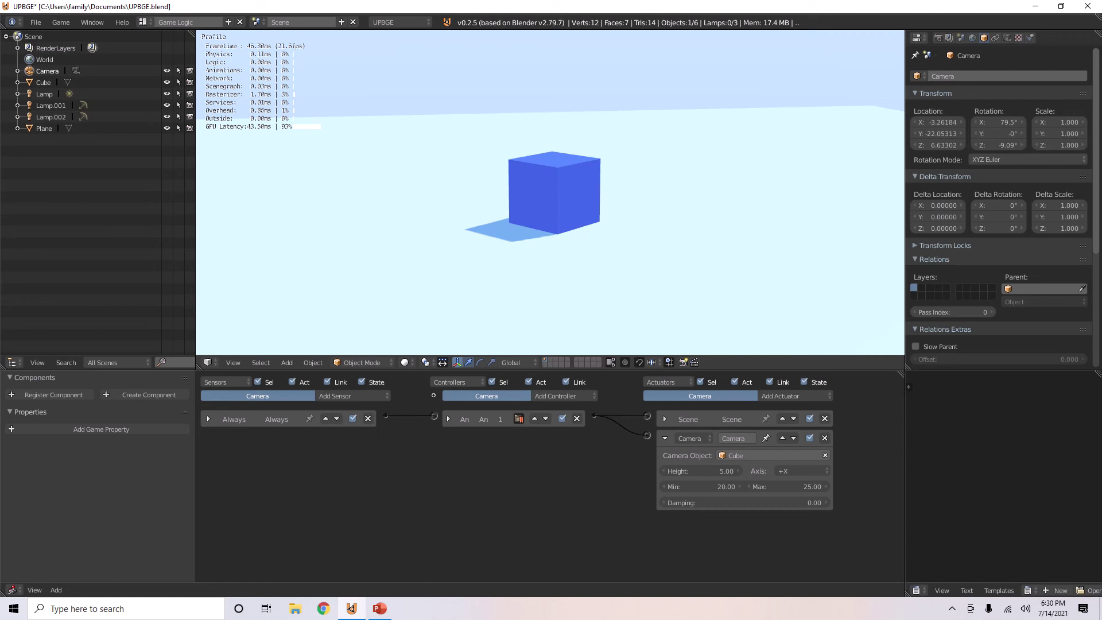
key("Escape")
Step: Set the Camera actuator's minimum distance to 100
scroll(649, 239, "down", 4)
middle_click_drag(649, 240, 810, 265)
scroll(811, 265, "up", 2)
scroll(660, 205, "down", 4)
middle_click_drag(650, 204, 616, 197)
scroll(627, 201, "up", 4)
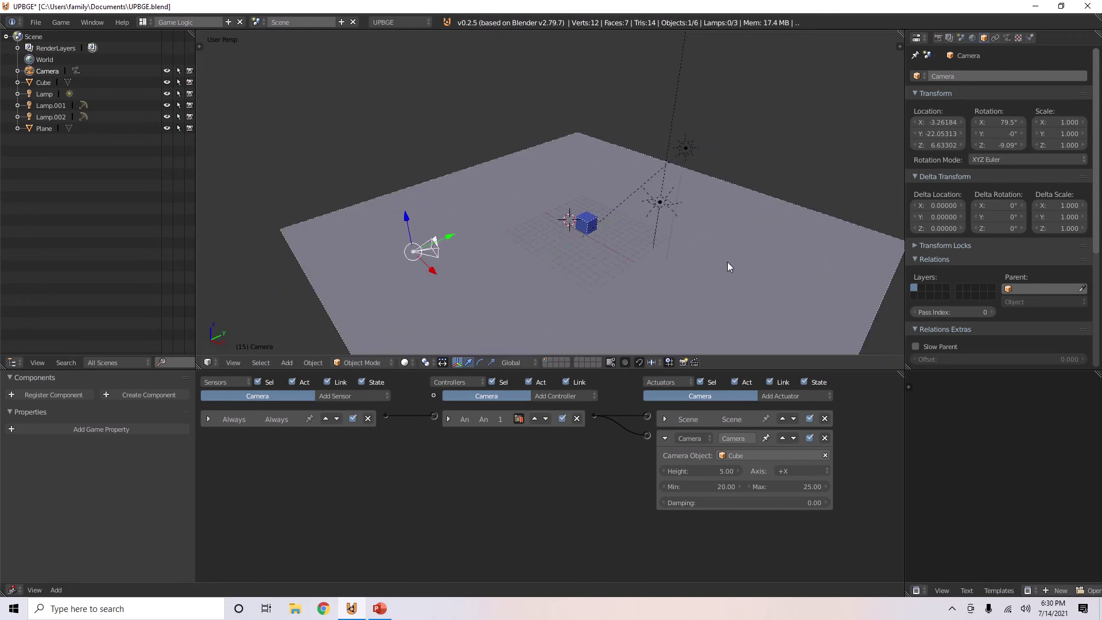
left_click_drag(718, 487, 716, 487)
left_click(700, 487)
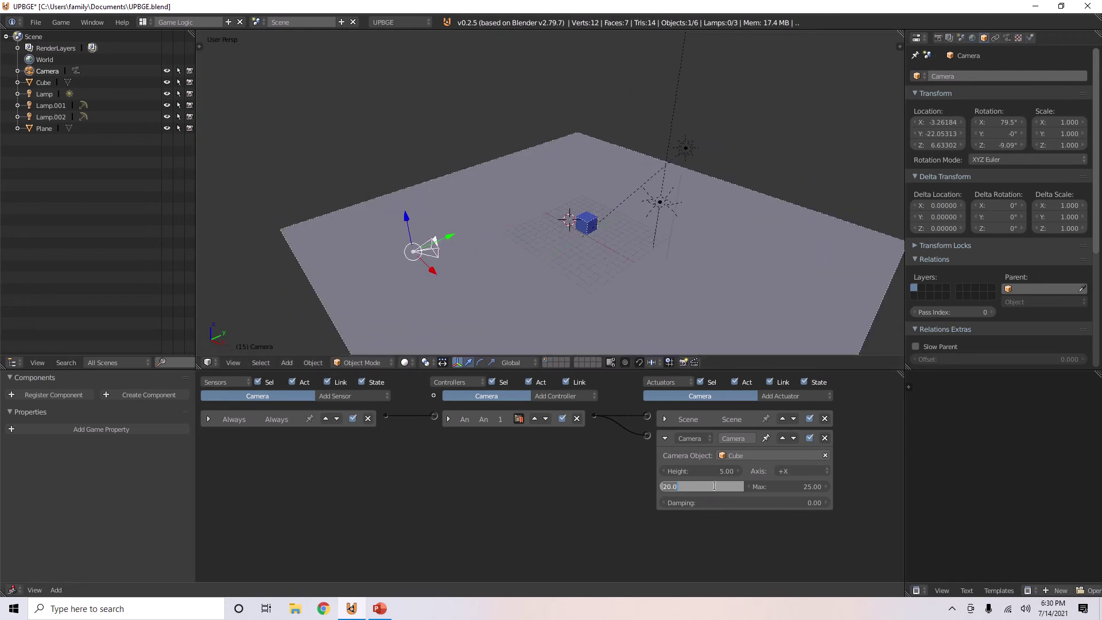
type("100")
key("Return")
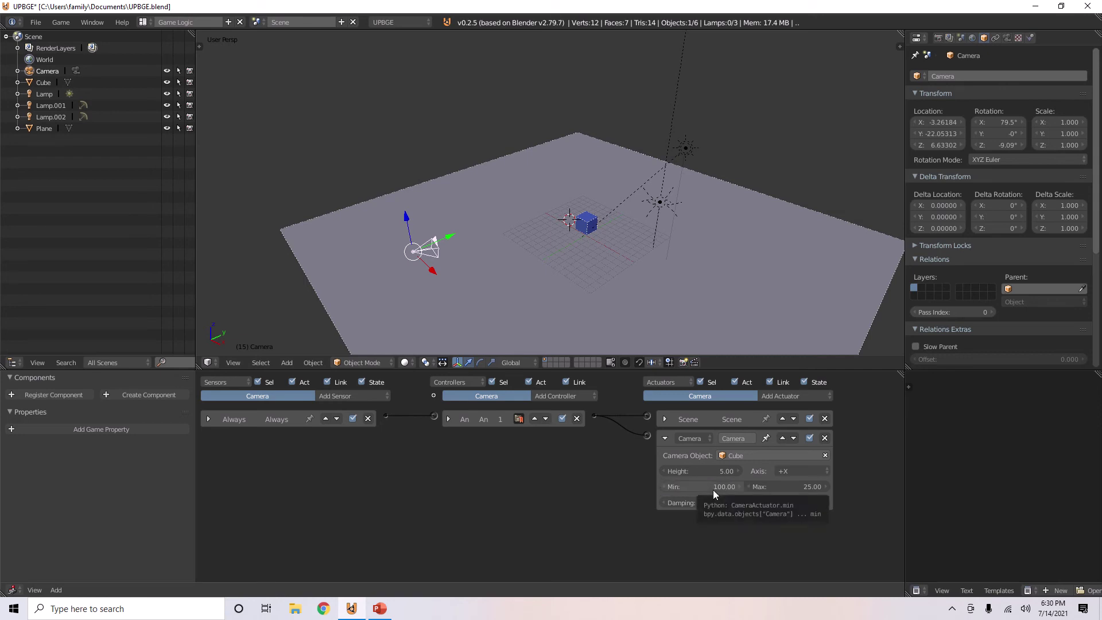
Step: Set the Camera actuator's minimum and maximum distances to 110 and test-run the game
left_click(707, 487)
type("110")
key("Return")
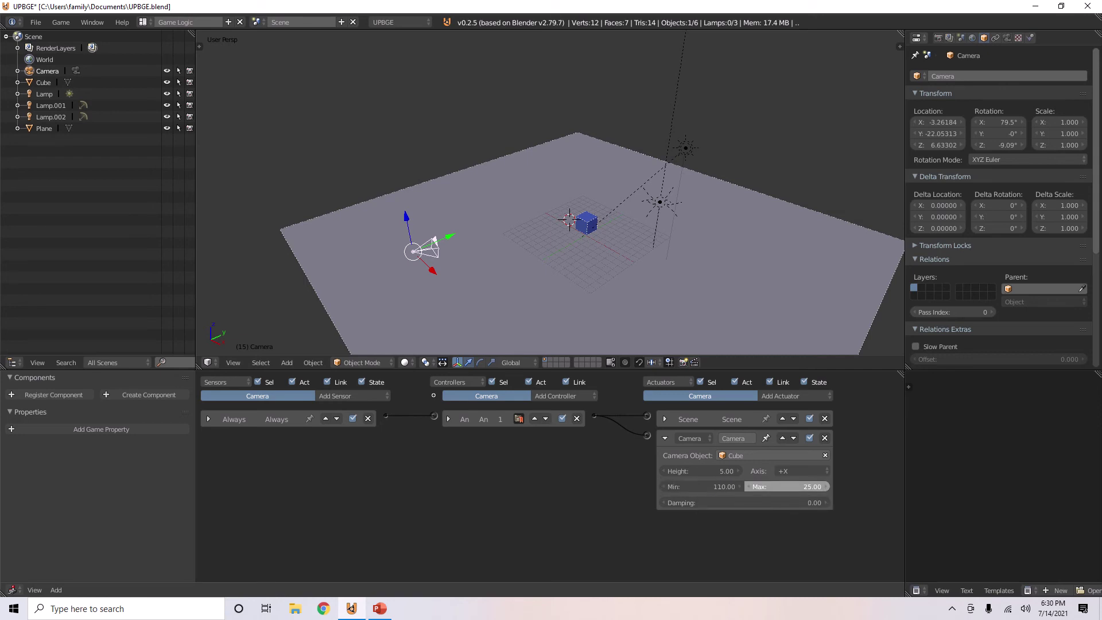
left_click(782, 486)
key("Return")
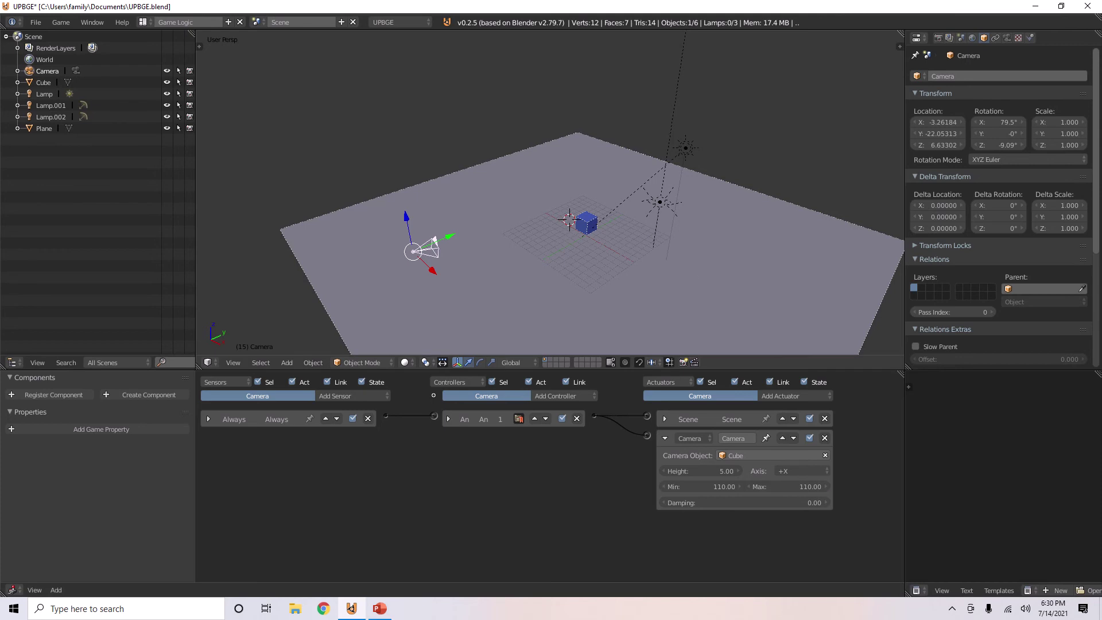
key("p")
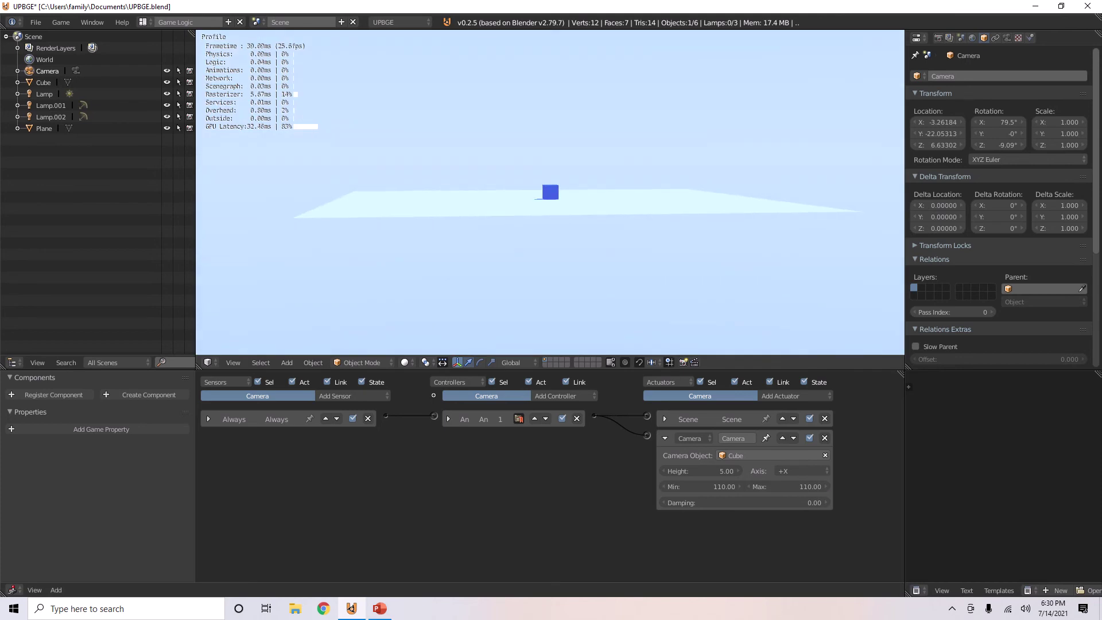
key("Escape")
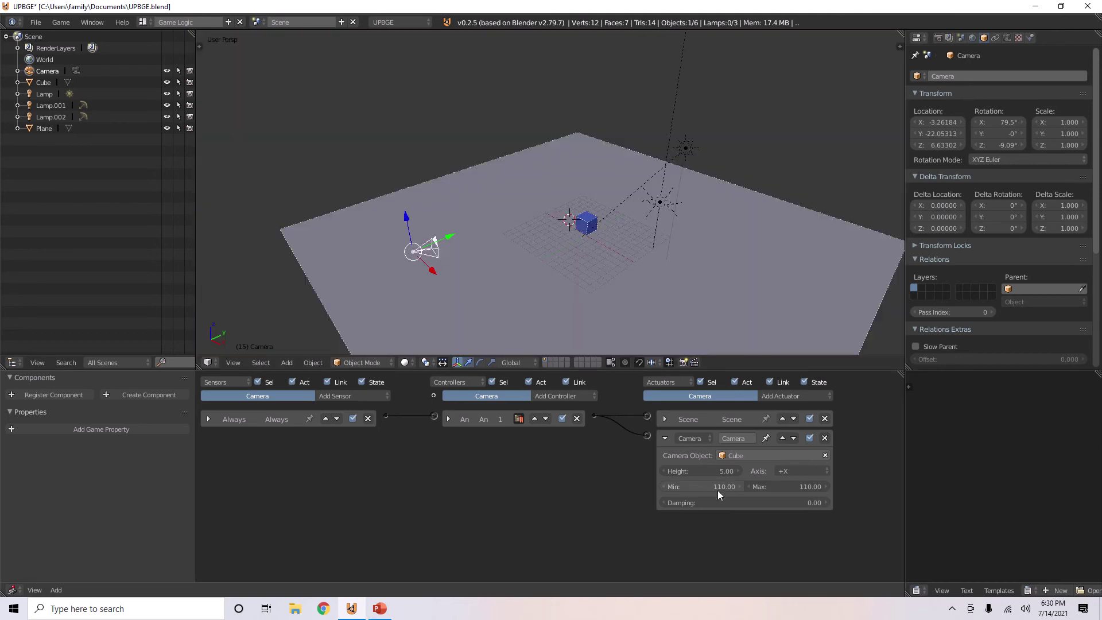
Step: Set the Camera actuator's minimum and maximum distances to 300 and test-run the game
left_click(717, 488)
type("10.0")
key("Return")
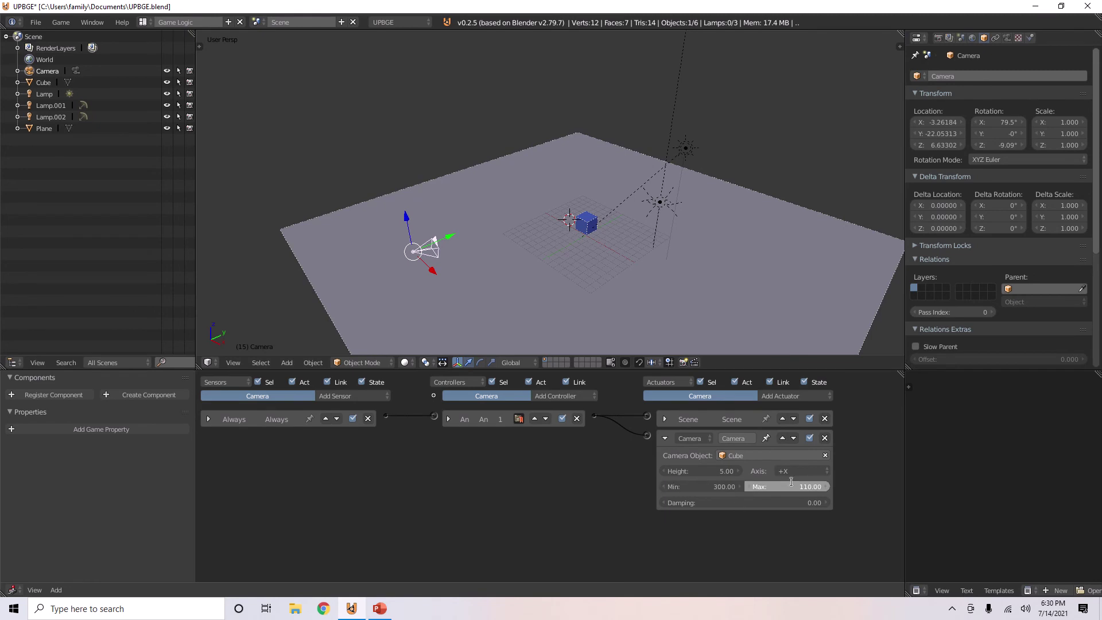
left_click(791, 483)
type("300")
key("Return")
key("p")
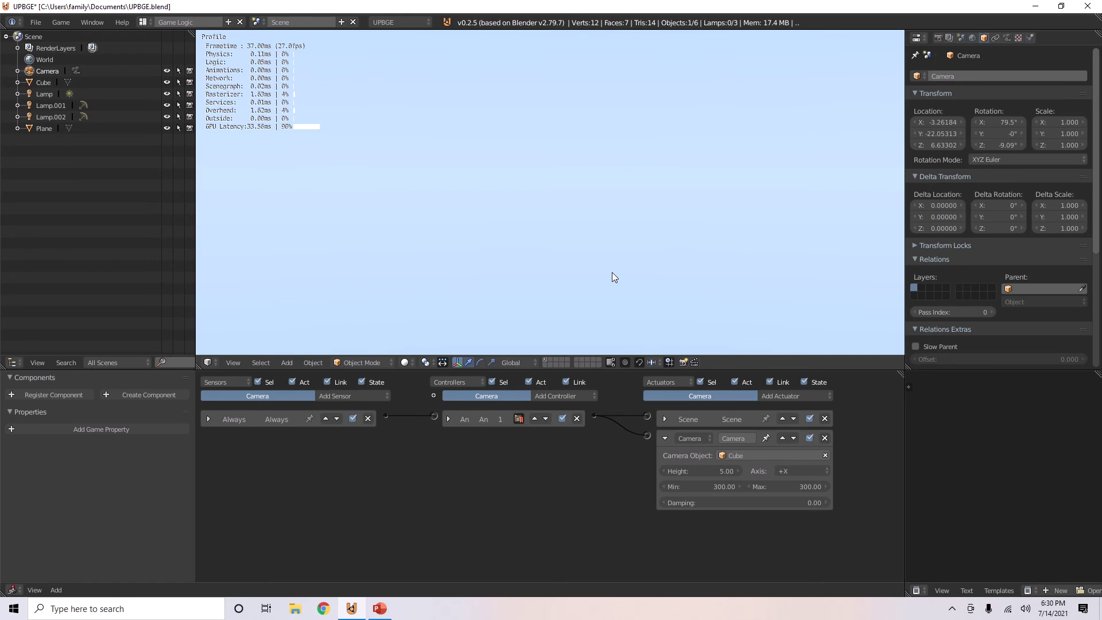
key("Escape")
Step: Reset the camera lens's clipping end to its default value, and set it to 300
left_click(1007, 38)
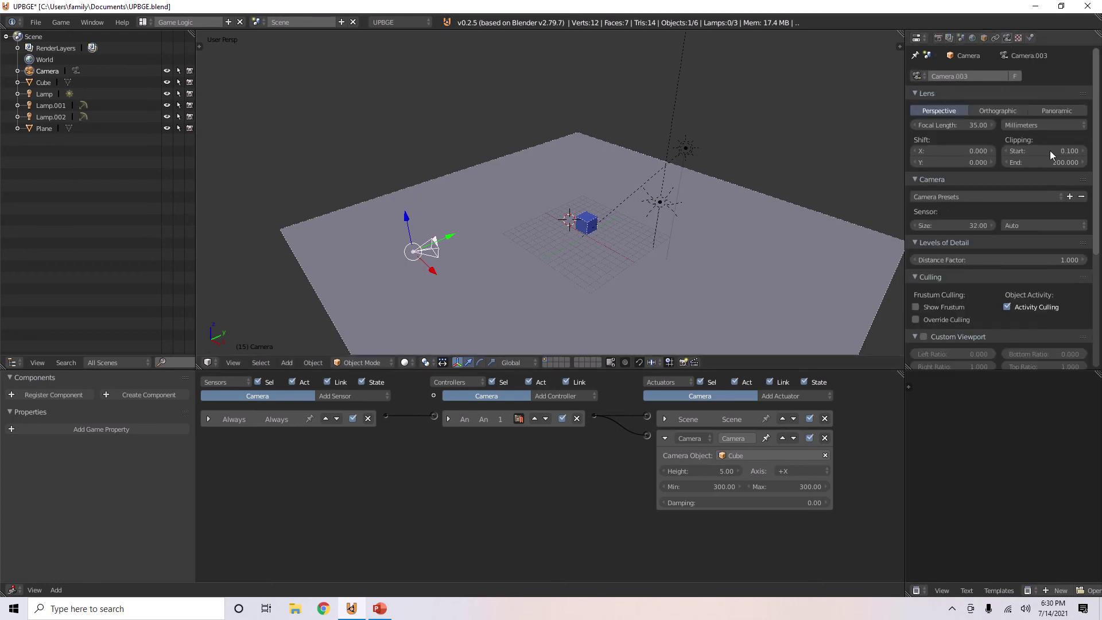
right_click(1048, 160)
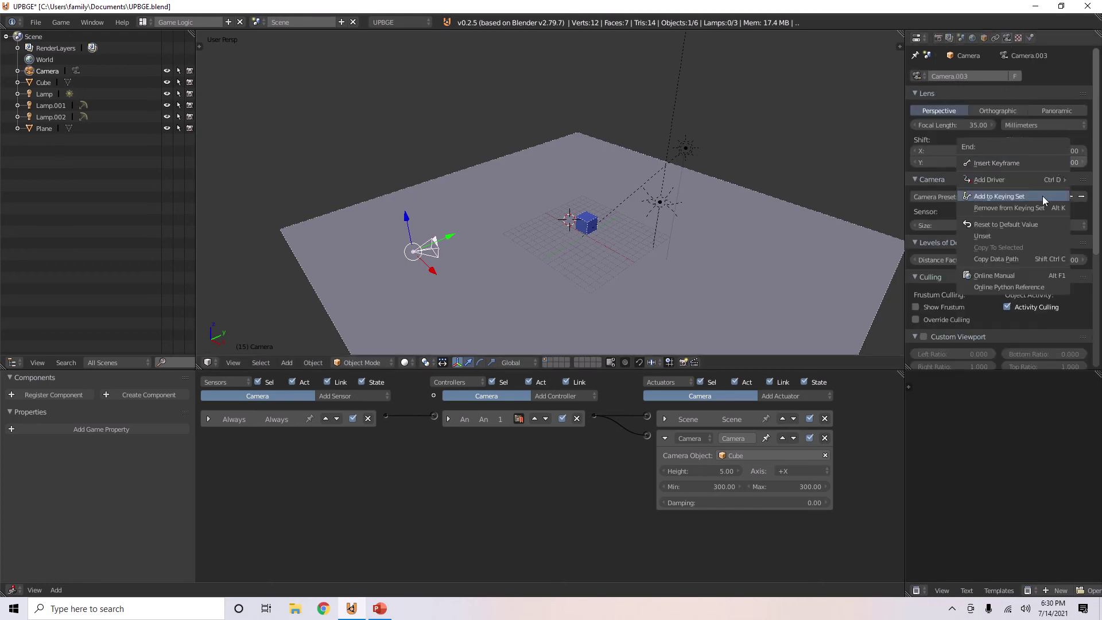
left_click(1015, 224)
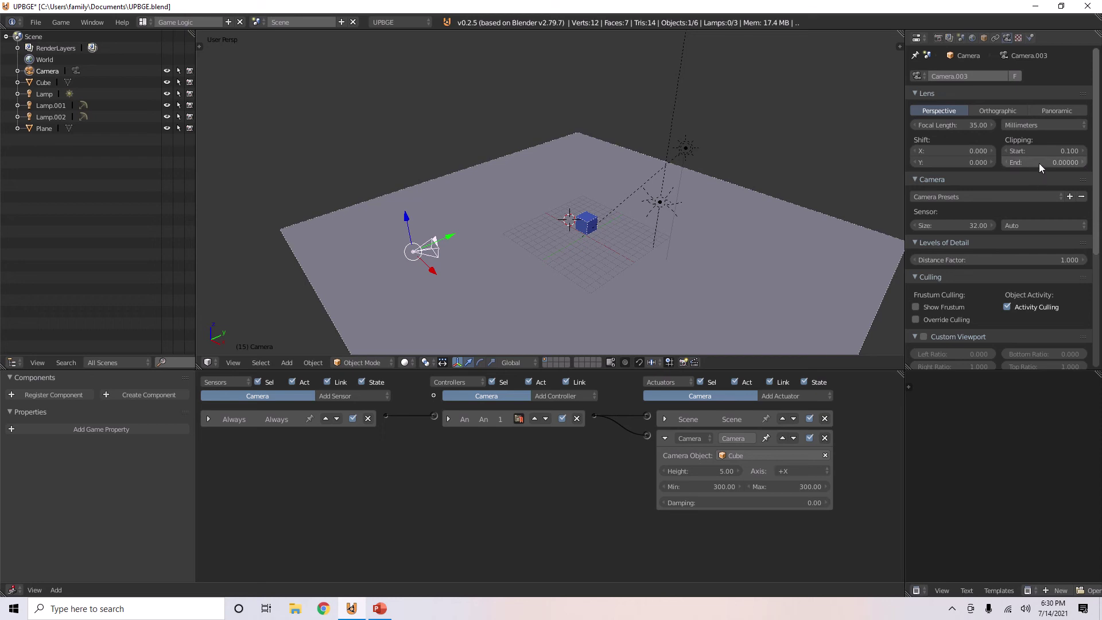
left_click(1032, 164)
type("2")
key("BackSpace")
type("300")
key("Return")
Step: Set the camera's clipping end to 500 and test-run the game
left_click(1042, 161)
type("500")
key("Return")
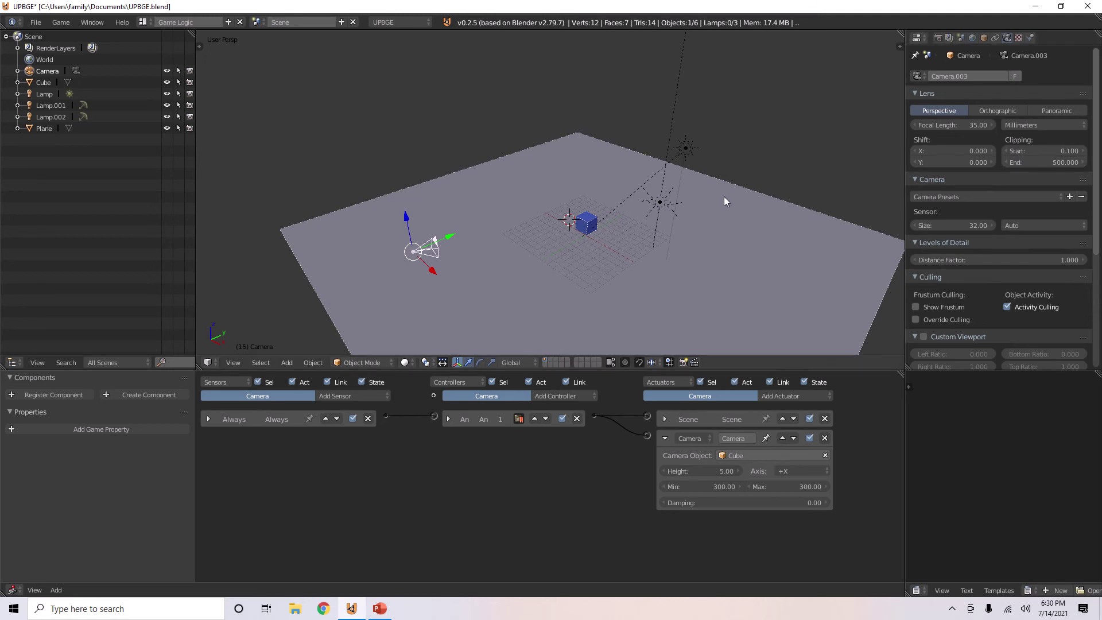
key("p")
key("Escape")
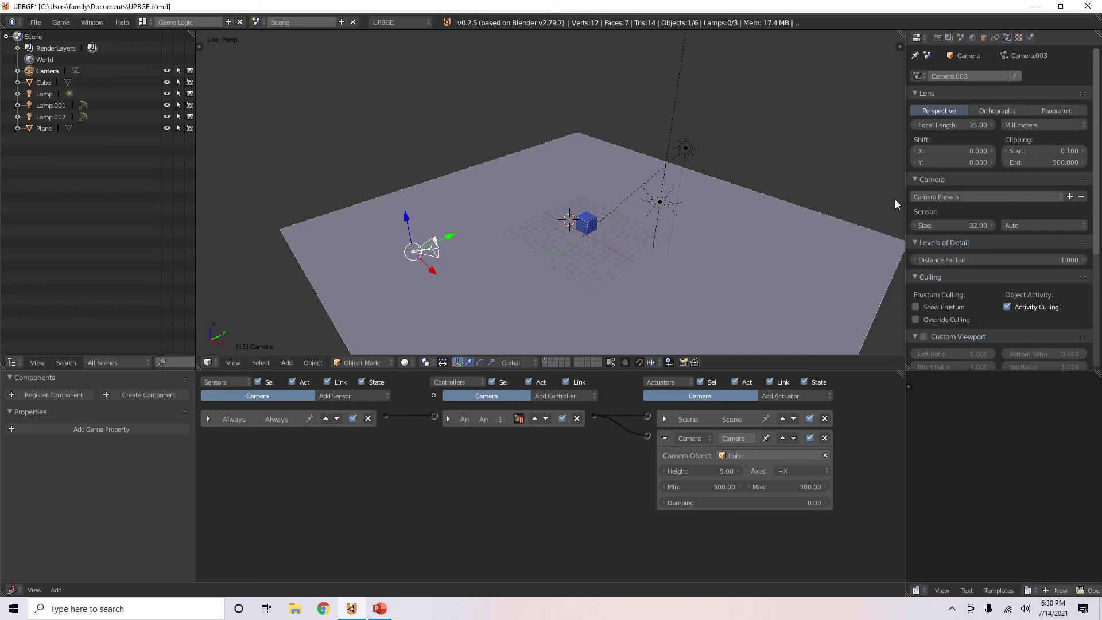
Step: Set the Camera actuator's minimum and maximum distances to 20
left_click(729, 487)
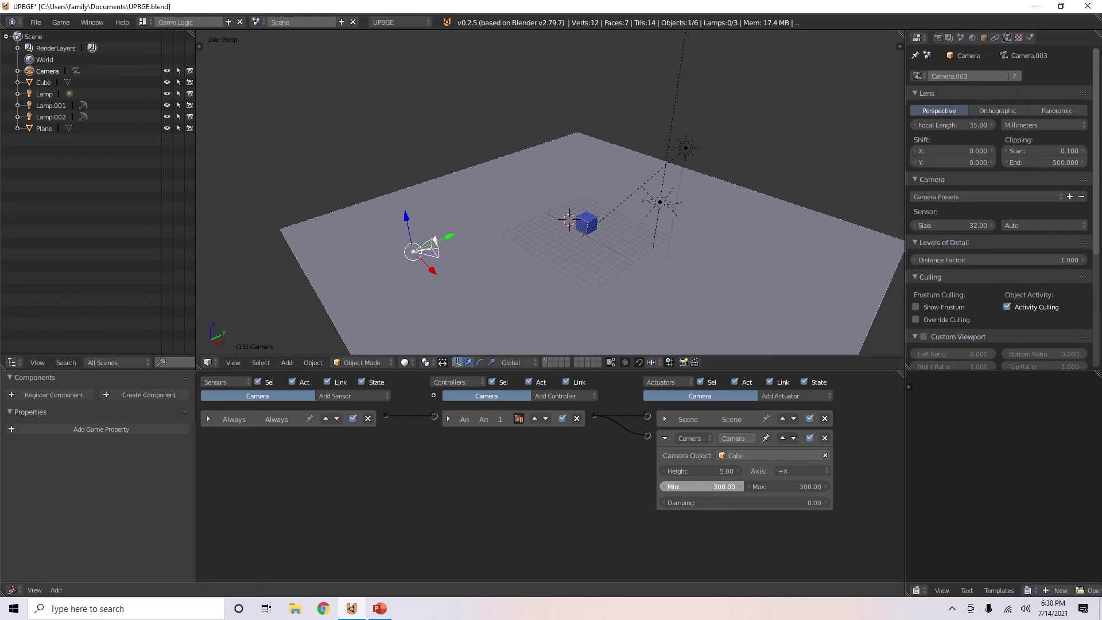
type("20")
key("Return")
left_click(766, 486)
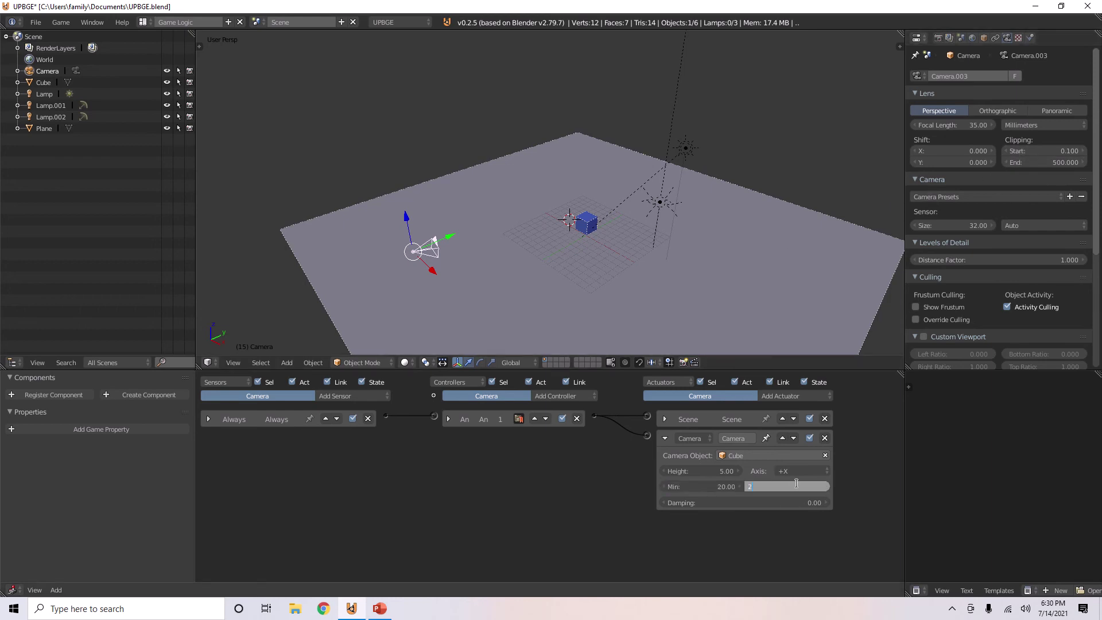
type("220")
key("Return")
left_click(796, 487)
type("20")
key("Return")
Step: Set the camera's clipping end to 100
left_click(1059, 162)
type("100")
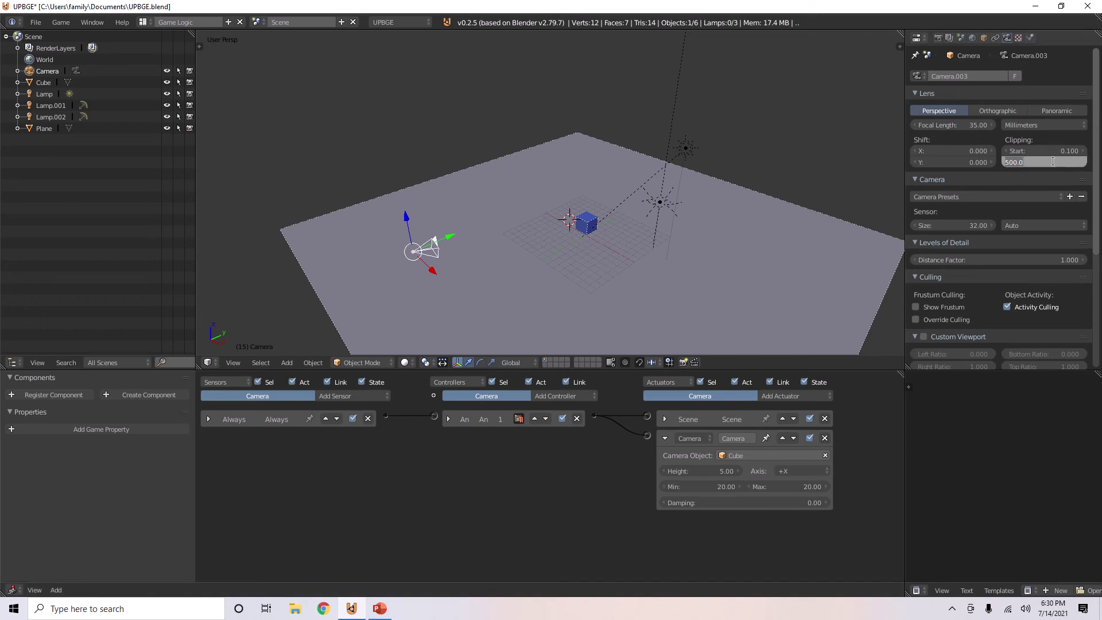
key("Return")
Step: Set the camera's sensor size to 20 and test-run the game
middle_click_drag(483, 265, 514, 261)
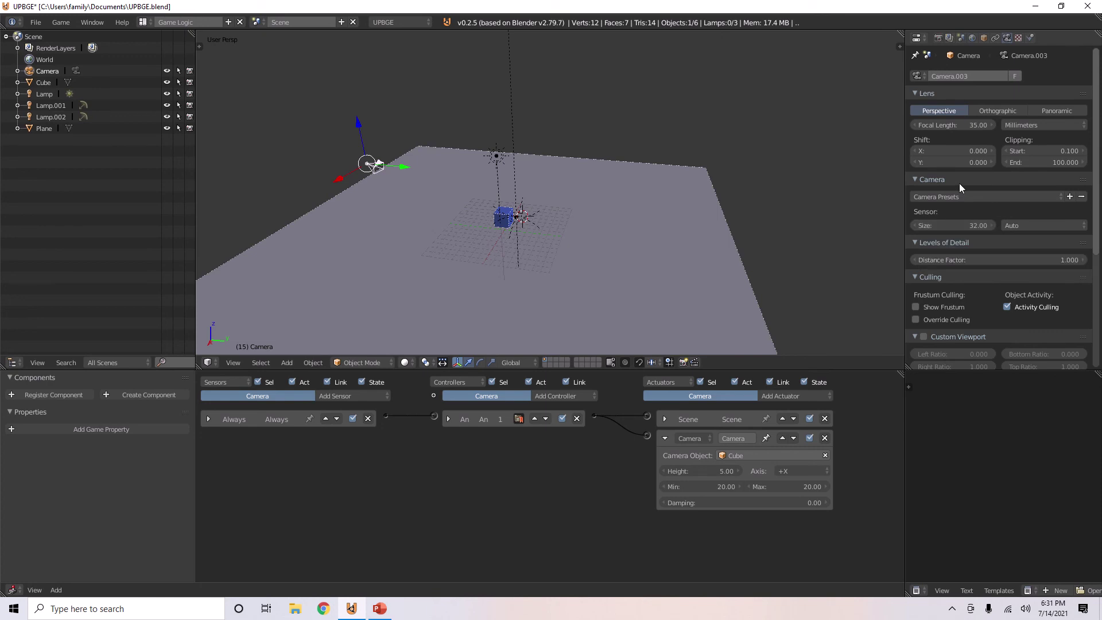
left_click(948, 224)
type("20")
key("Return")
middle_click_drag(624, 221, 526, 225)
key("p")
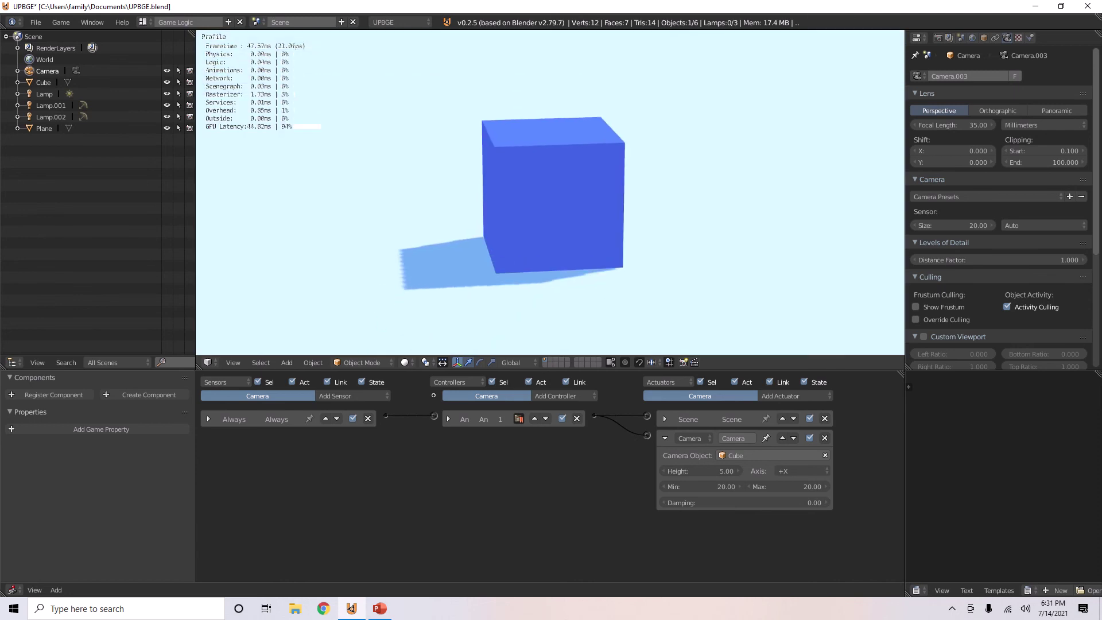
key("Escape")
Step: Restore the camera's sensor size to 32
left_click(964, 225)
type("32")
key("Return")
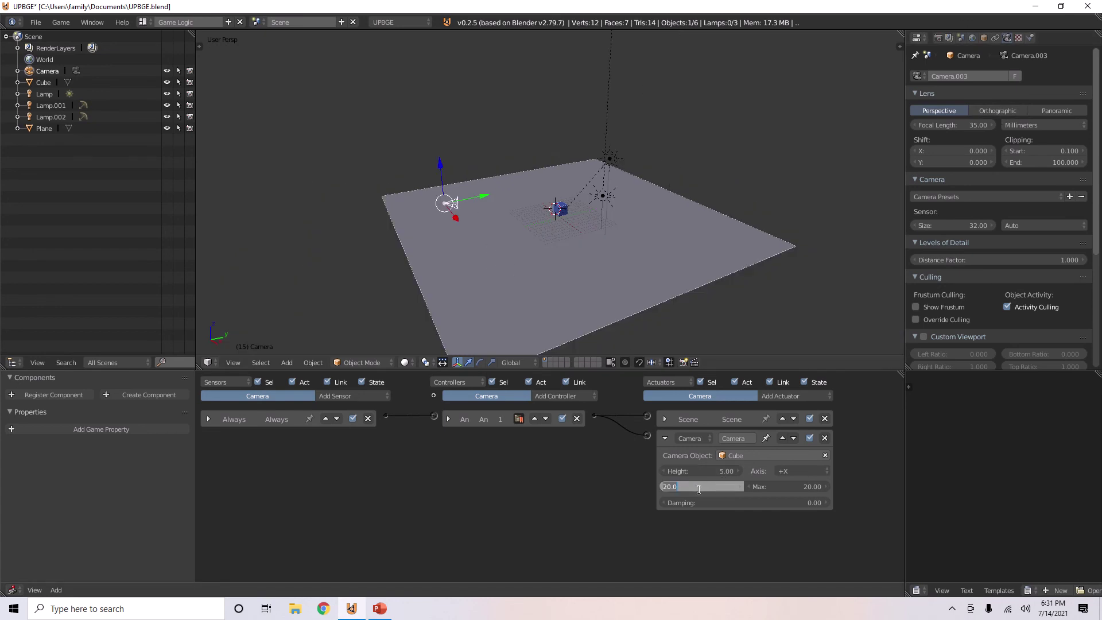
Step: Set the Camera actuator's minimum and maximum distances to 50
type("50")
key("Return")
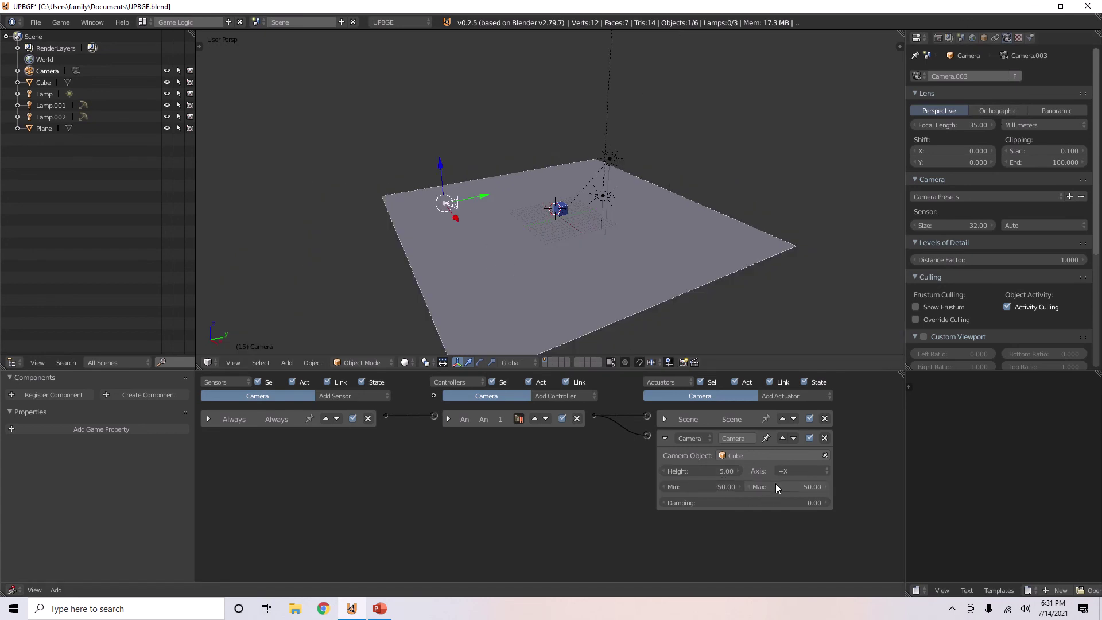
Step: Switch the camera lens to Orthographic and test-run the game
left_click(989, 109)
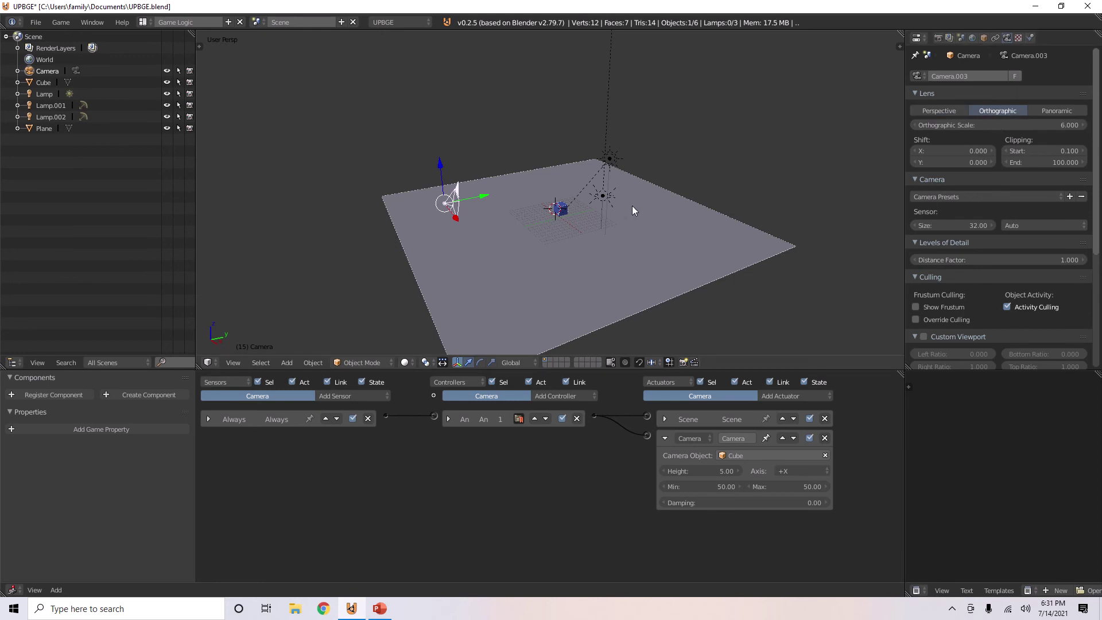
key("p")
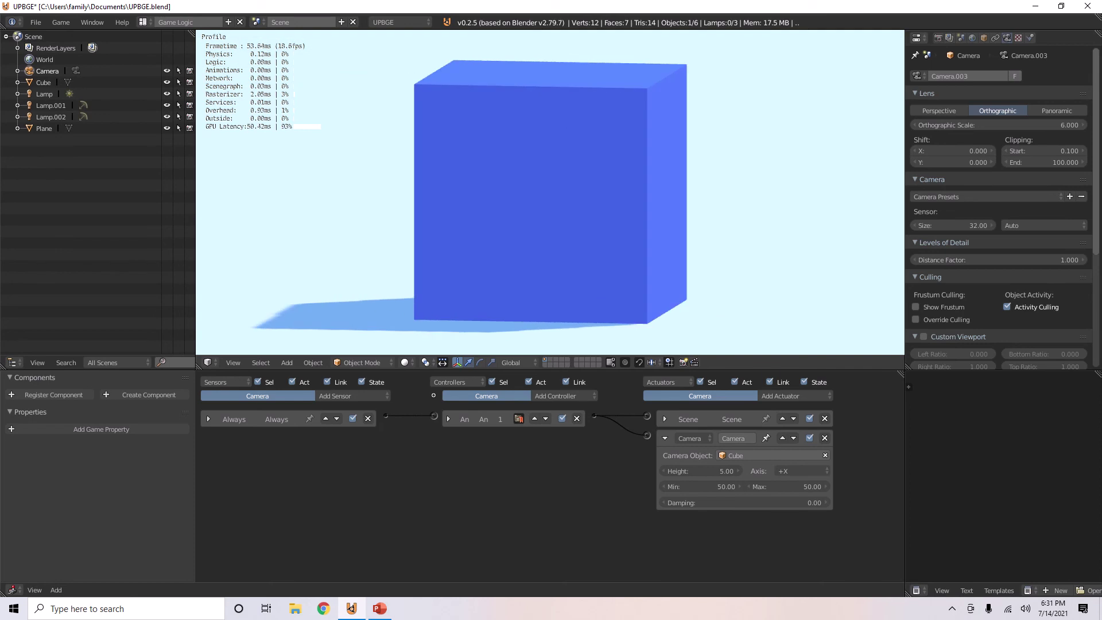
key("Escape")
Step: Switch the camera lens to Panoramic and test-run the game
left_click(1056, 111)
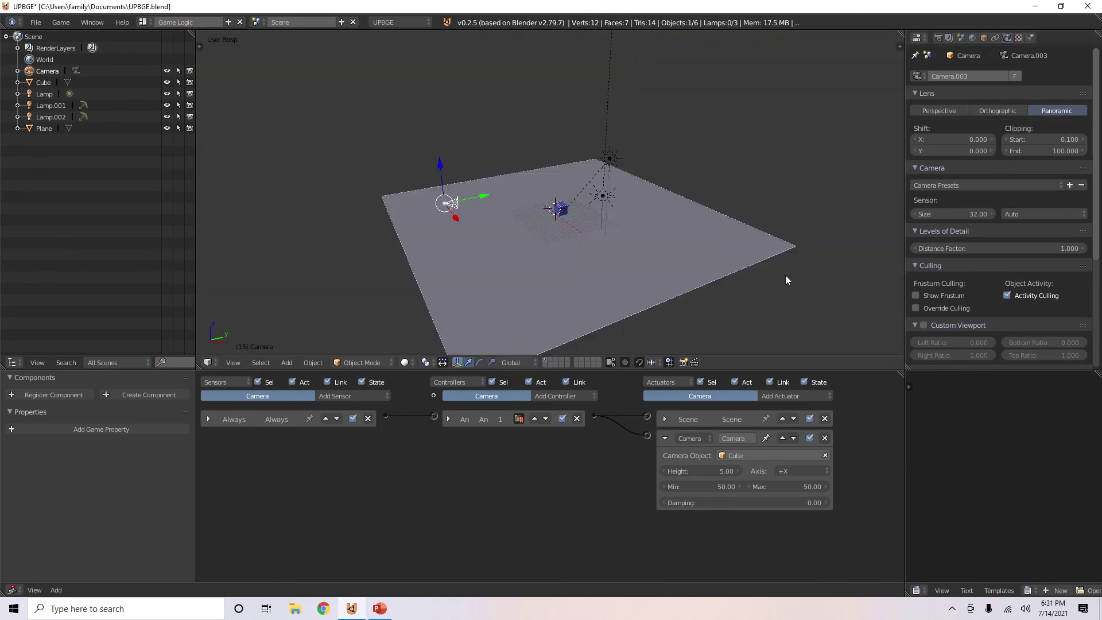
key("p")
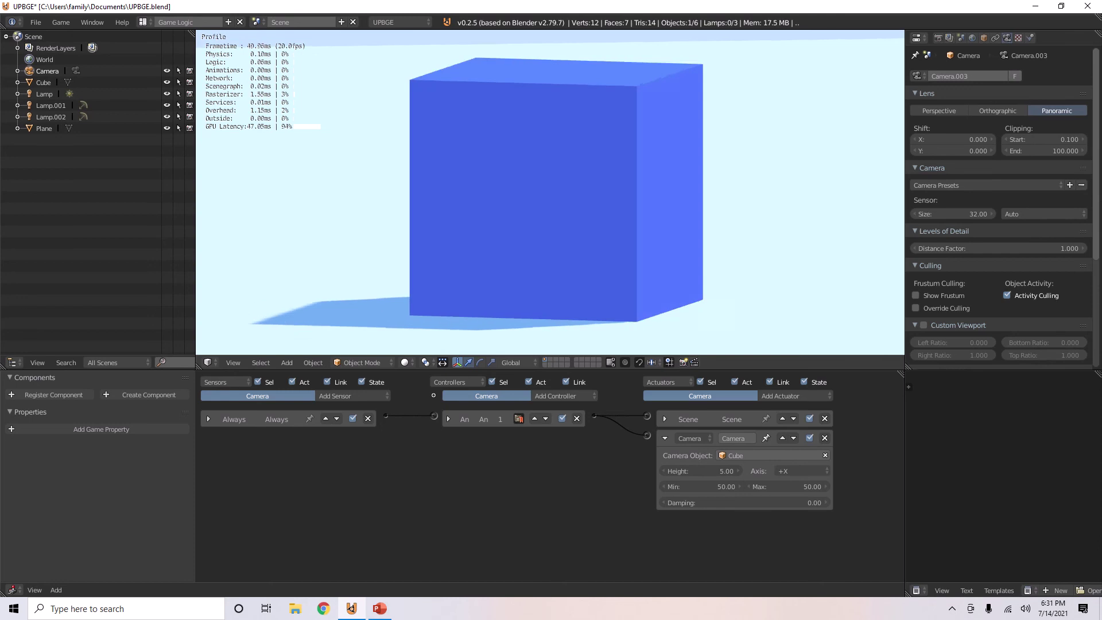
key("Escape")
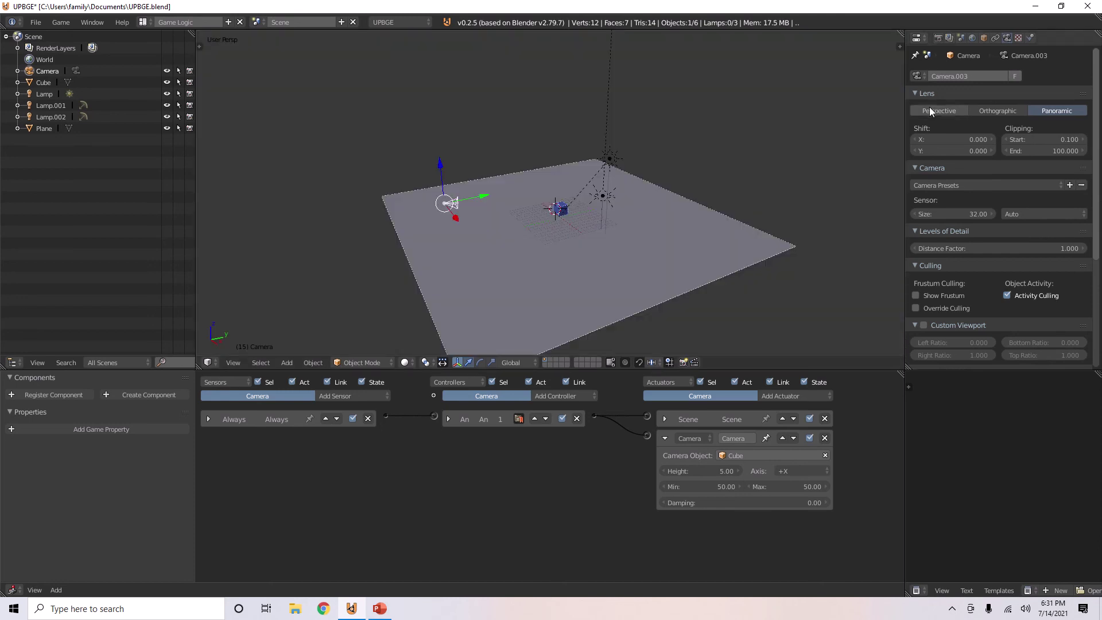
Step: Return the camera lens to Perspective and collapse the camera's actuators in the logic editor
left_click(930, 108)
scroll(563, 276, "up", 4)
scroll(563, 275, "down", 3)
middle_click_drag(563, 276, 690, 280)
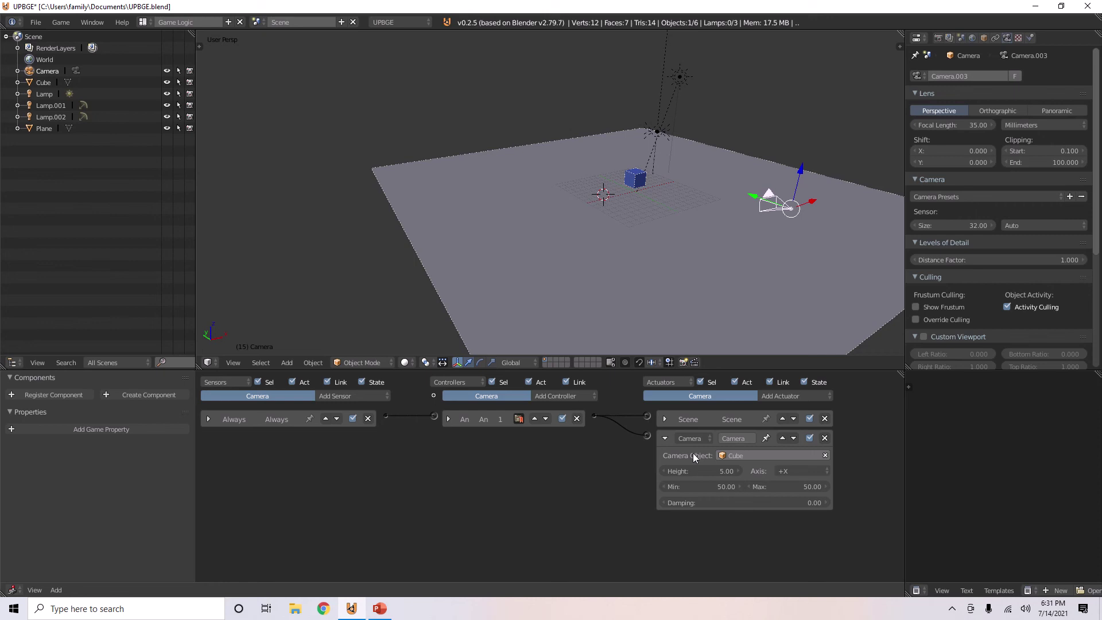
left_click(665, 438)
left_click(664, 419)
left_click(664, 419)
Step: Duplicate the camera and place the copy on the other side of the cube, above the plane
scroll(647, 212, "down", 2)
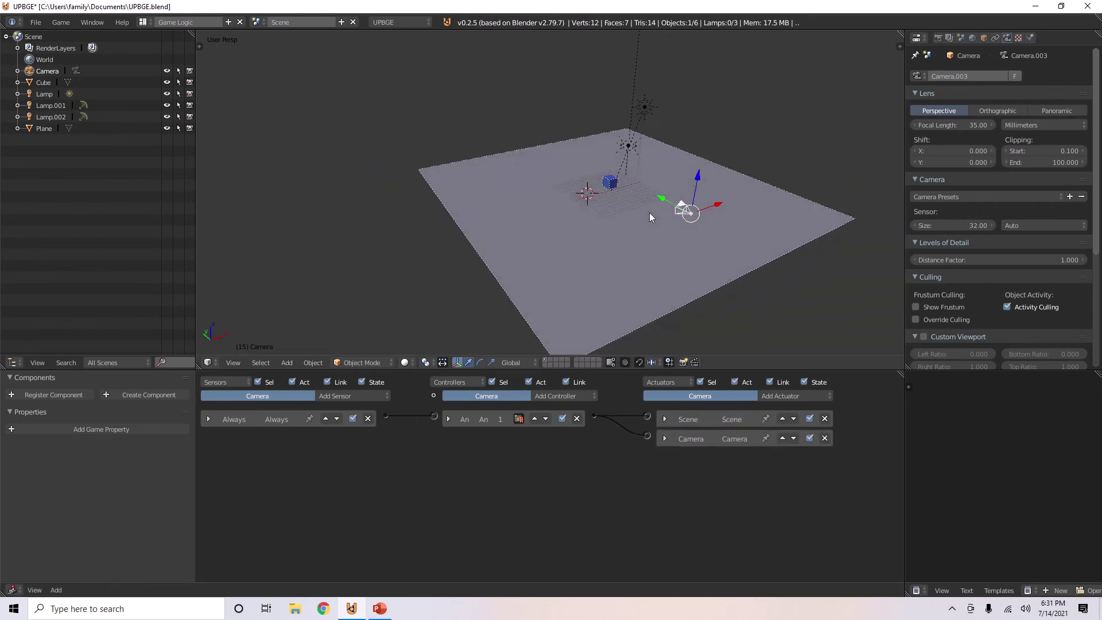
middle_click_drag(649, 213, 721, 246)
key("shift+d")
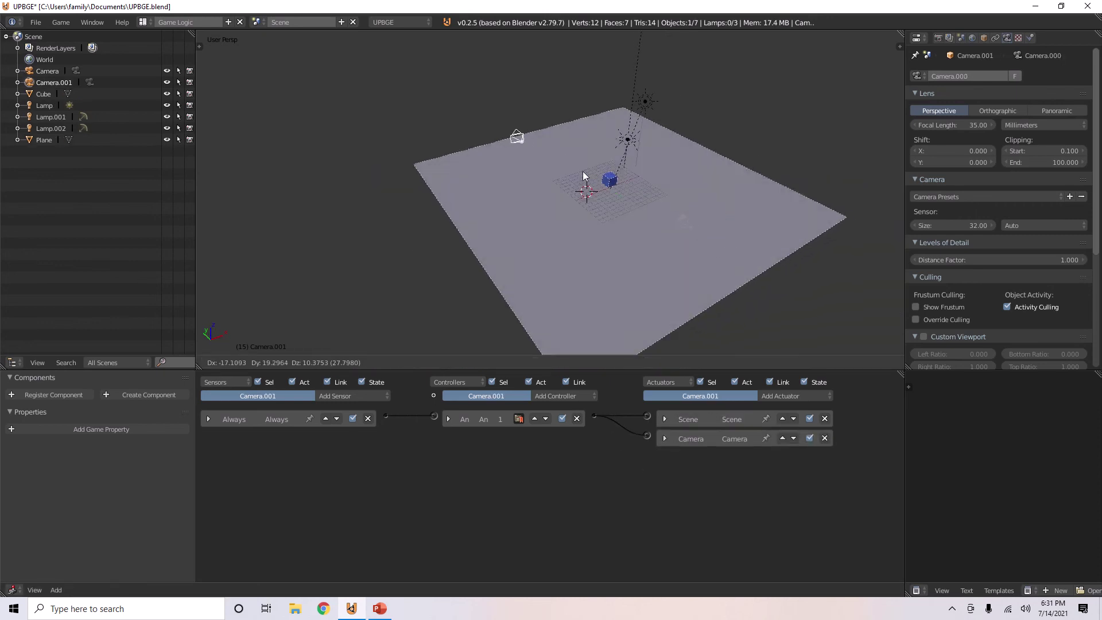
left_click(618, 189)
Step: Move the duplicated camera along the Z axis to bring it close to the cube's level
middle_click_drag(619, 189, 729, 210)
left_click_drag(619, 123, 627, 197)
middle_click_drag(643, 236, 604, 198)
key("g")
key("z")
left_click(601, 167)
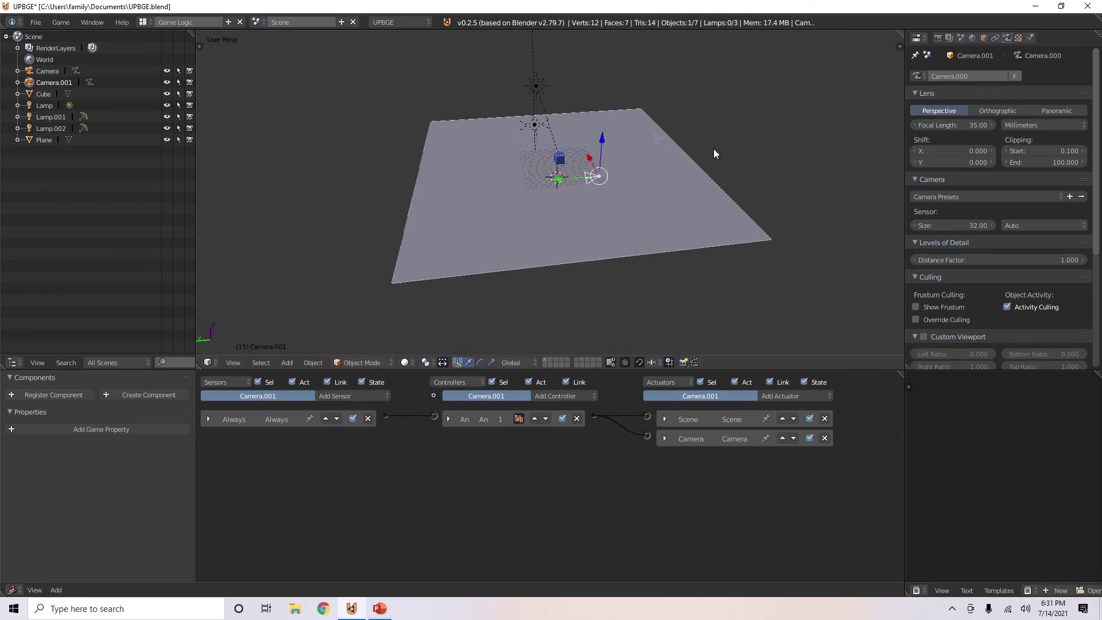
Step: Remove the Camera actuator from the duplicated camera and rotate that camera with the rotation manipulator
left_click(825, 439)
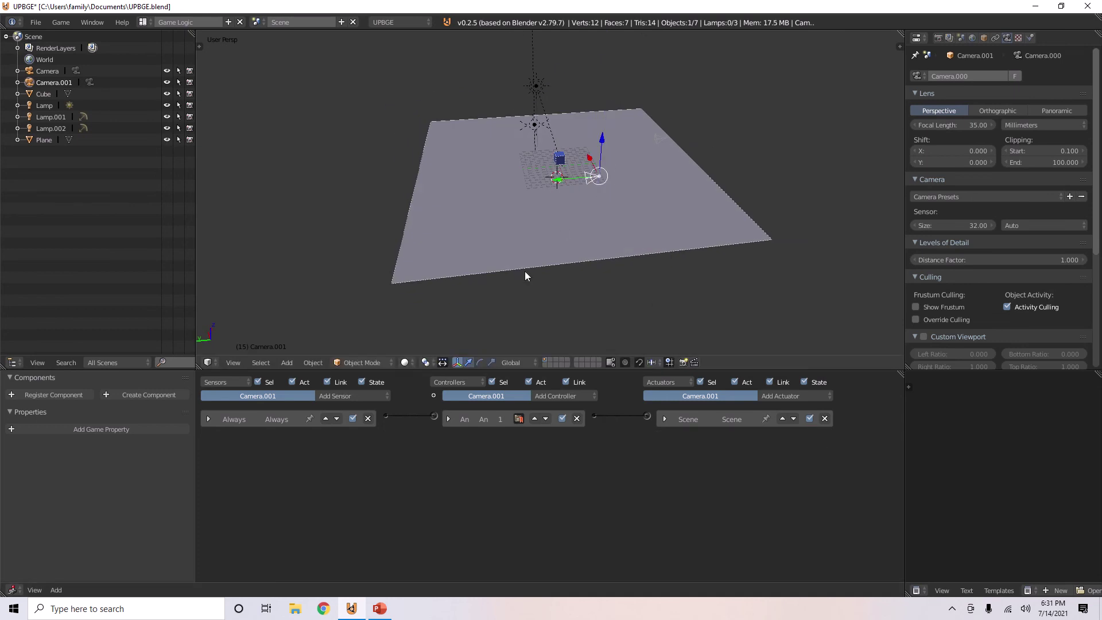
left_click(479, 362)
left_click_drag(598, 198, 550, 187)
Step: Remove the Scene actuator from the original camera, keeping its Camera actuator
right_click(665, 139)
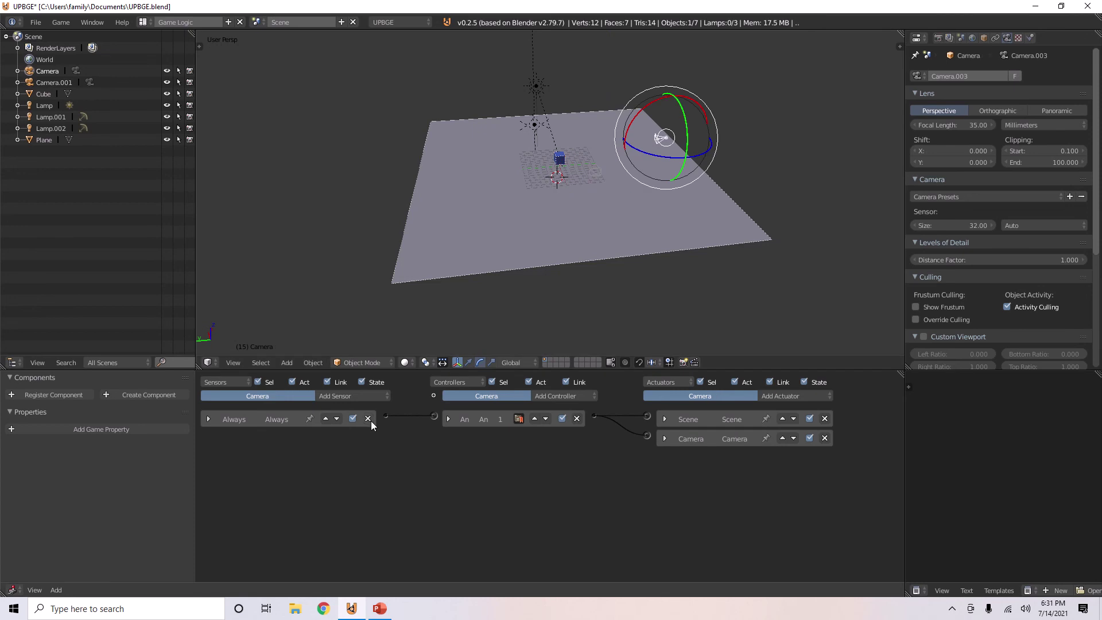
left_click(825, 419)
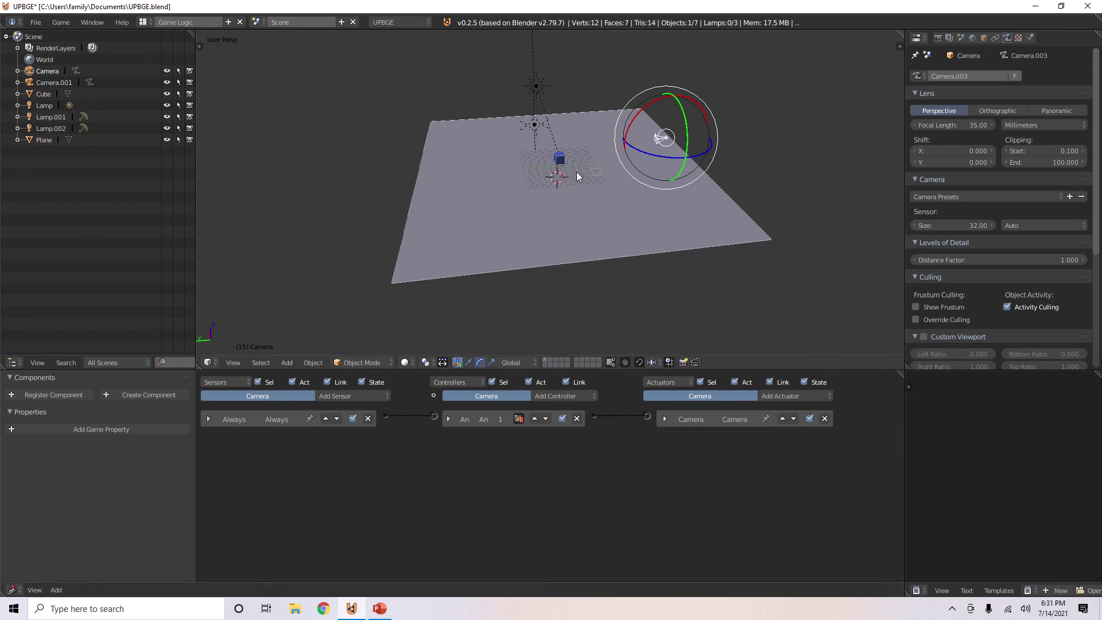
Step: Replace the duplicated camera's Always sensor with a Keyboard sensor wired to its existing And controller, and assign a key
right_click(594, 172)
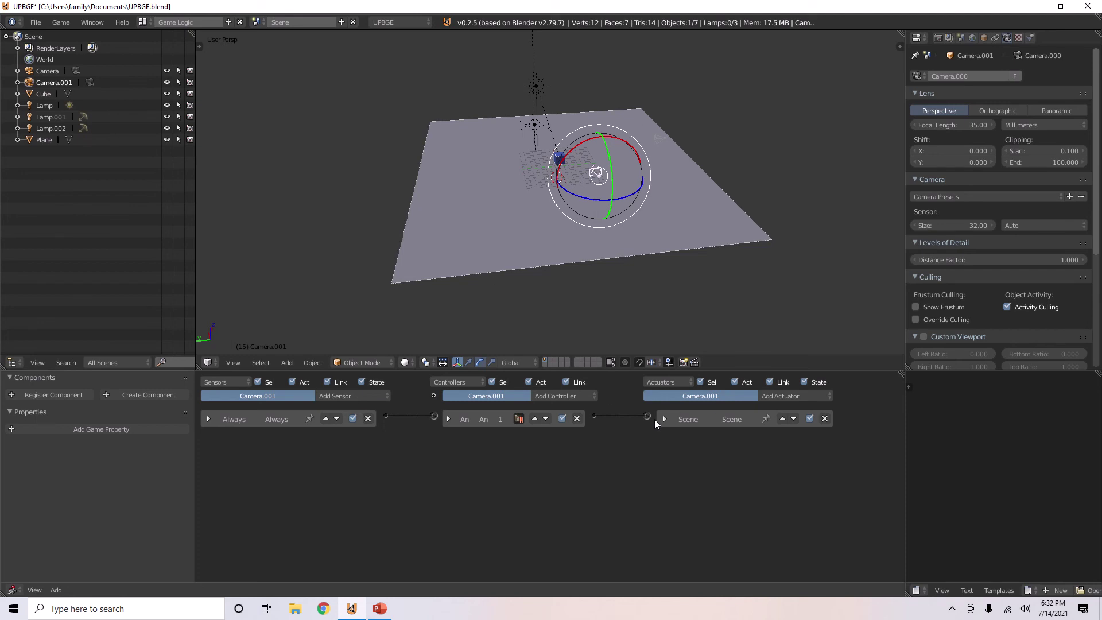
left_click(368, 418)
left_click(372, 398)
left_click(347, 470)
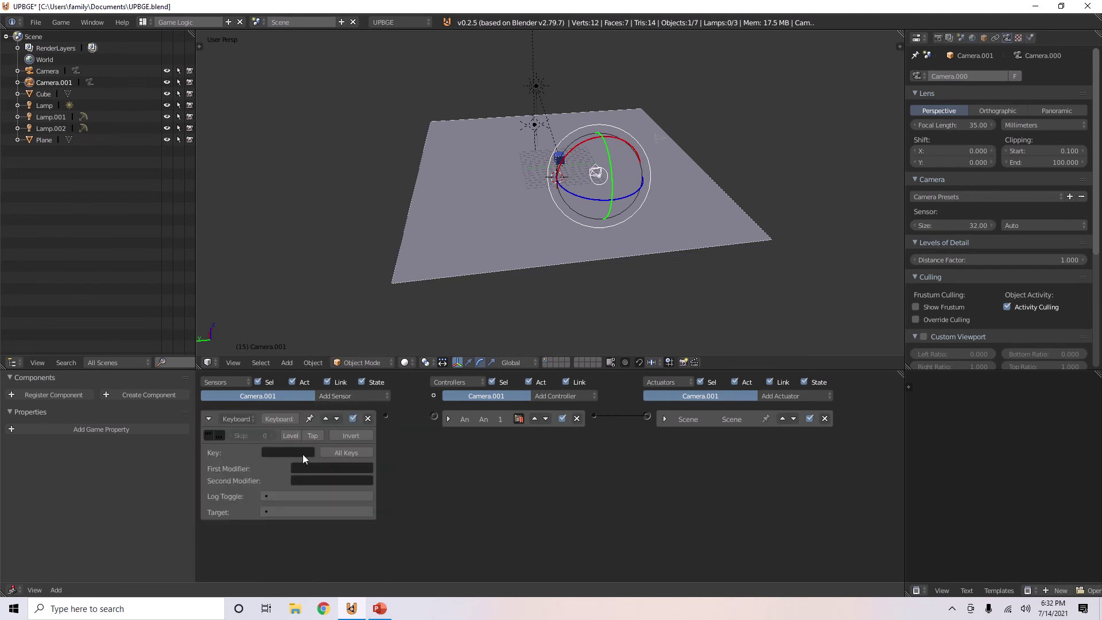
left_click(209, 419)
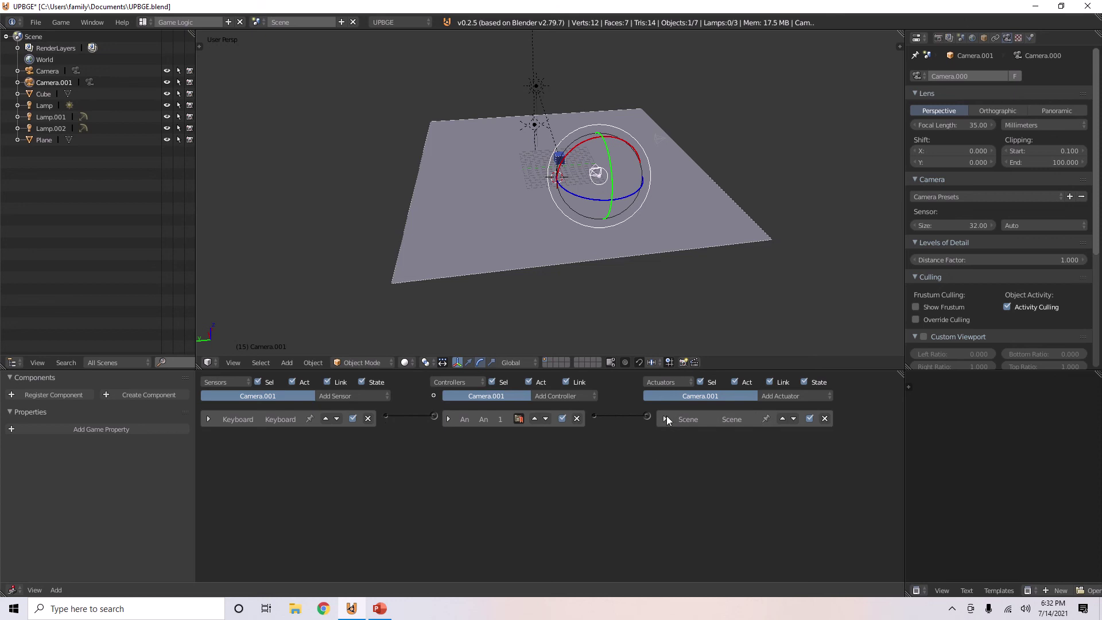
Step: Switch to the translation manipulator and add a second Keyboard sensor with its own key to the duplicated camera
left_click(468, 362)
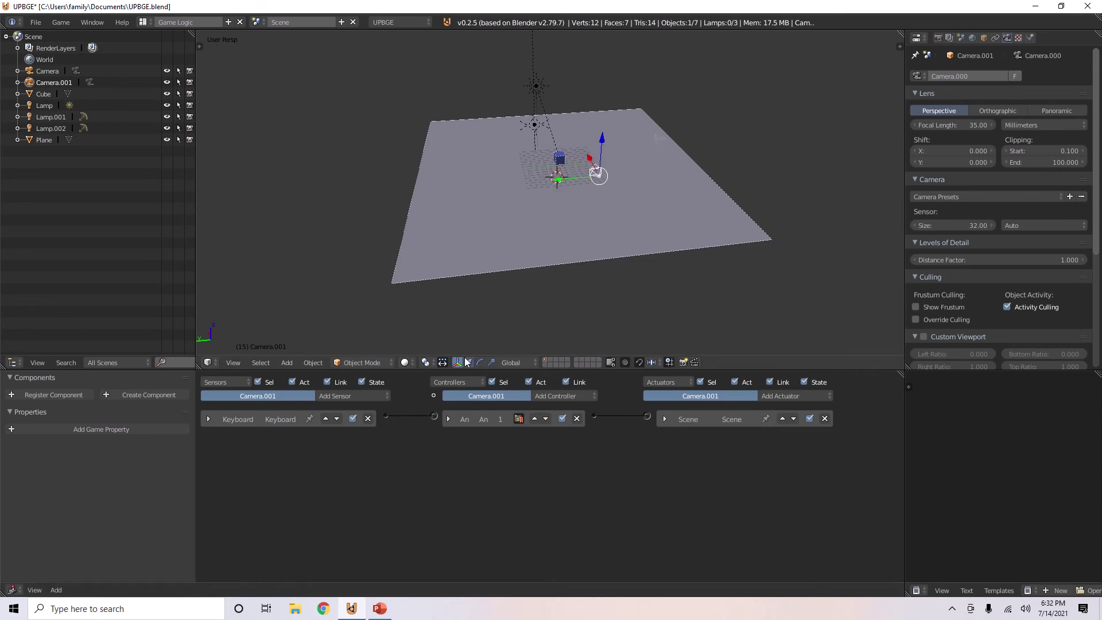
left_click(339, 397)
left_click(340, 466)
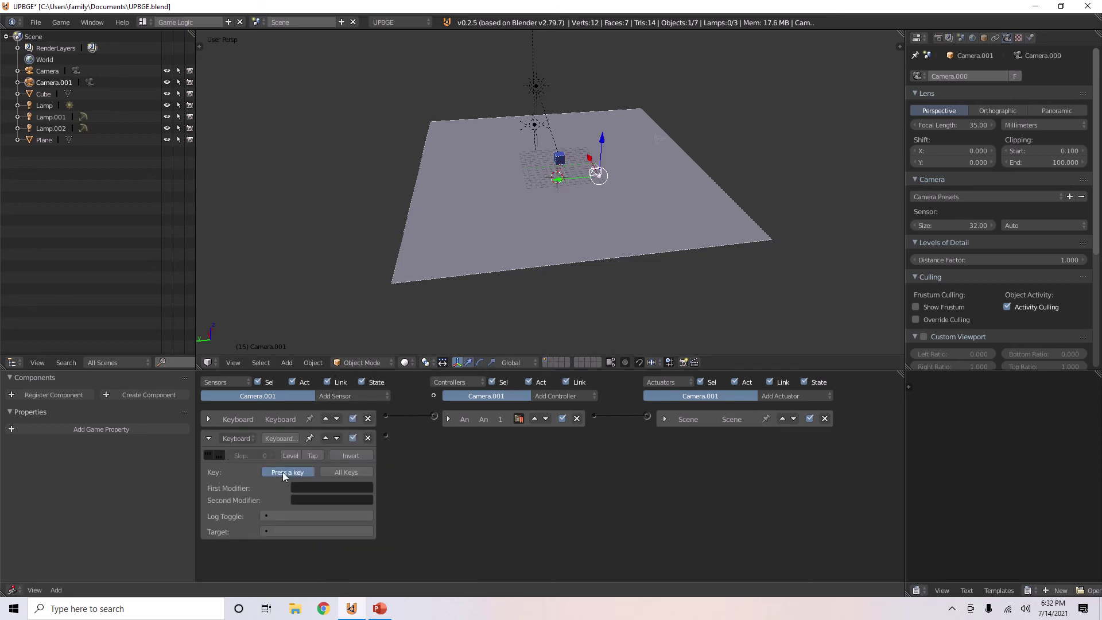
left_click(208, 438)
Step: Add a second Scene actuator to the duplicated camera in Set Camera mode with Camera as the camera object
left_click(807, 396)
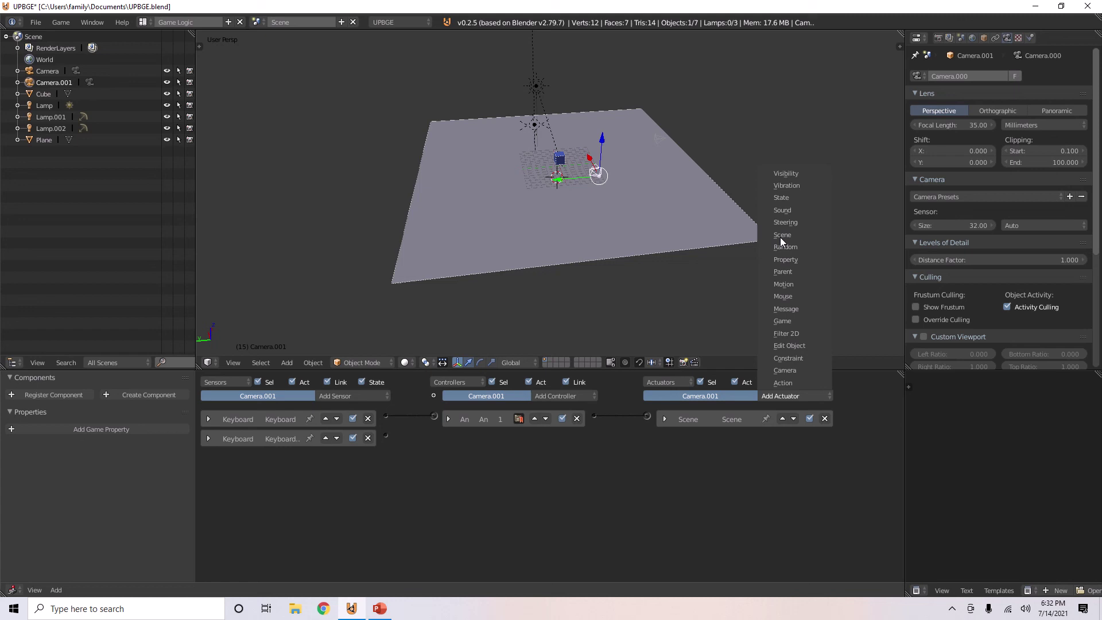
left_click(794, 231)
left_click(763, 452)
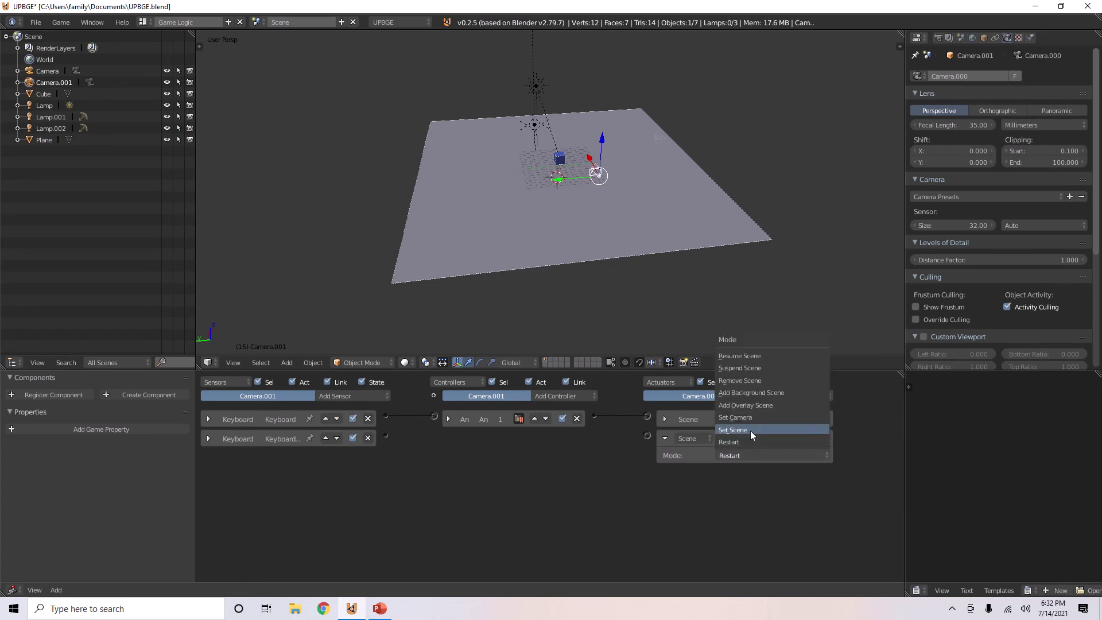
left_click(749, 430)
left_click(746, 471)
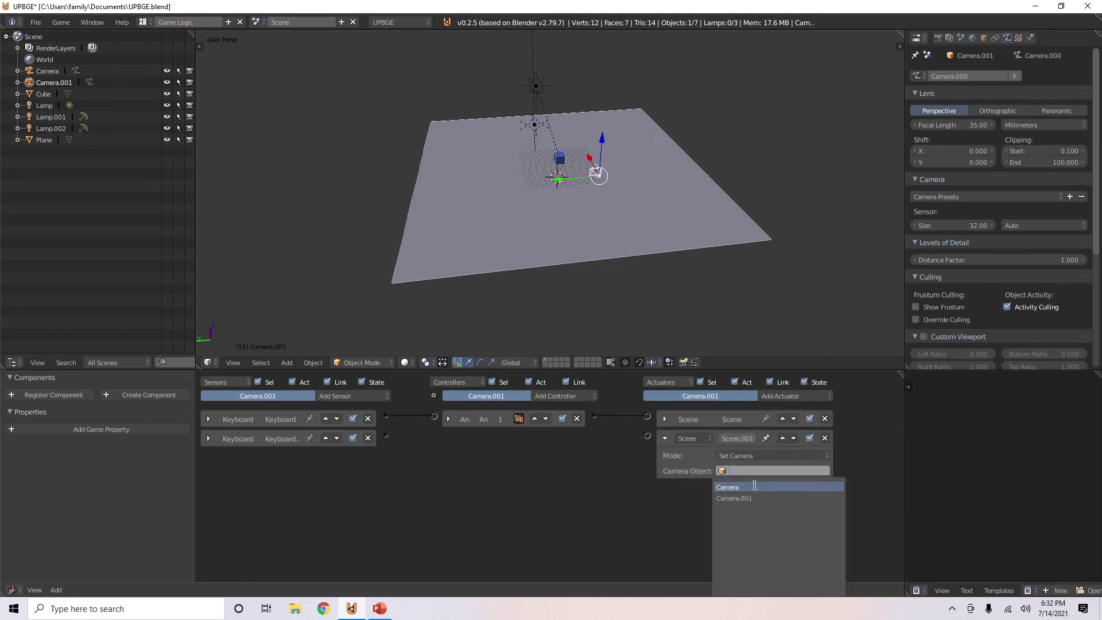
left_click(736, 487)
Step: Link the second Keyboard sensor to the second Scene actuator through an And controller and collapse the bricks
left_click_drag(386, 435, 647, 436)
left_click(665, 438)
left_click(449, 438)
Step: Check the cube's framing through the original camera against the perspective view of the scene
middle_click_drag(706, 253, 623, 247)
key("KP_0")
key("KP_0")
key("KP_0")
key("KP_0")
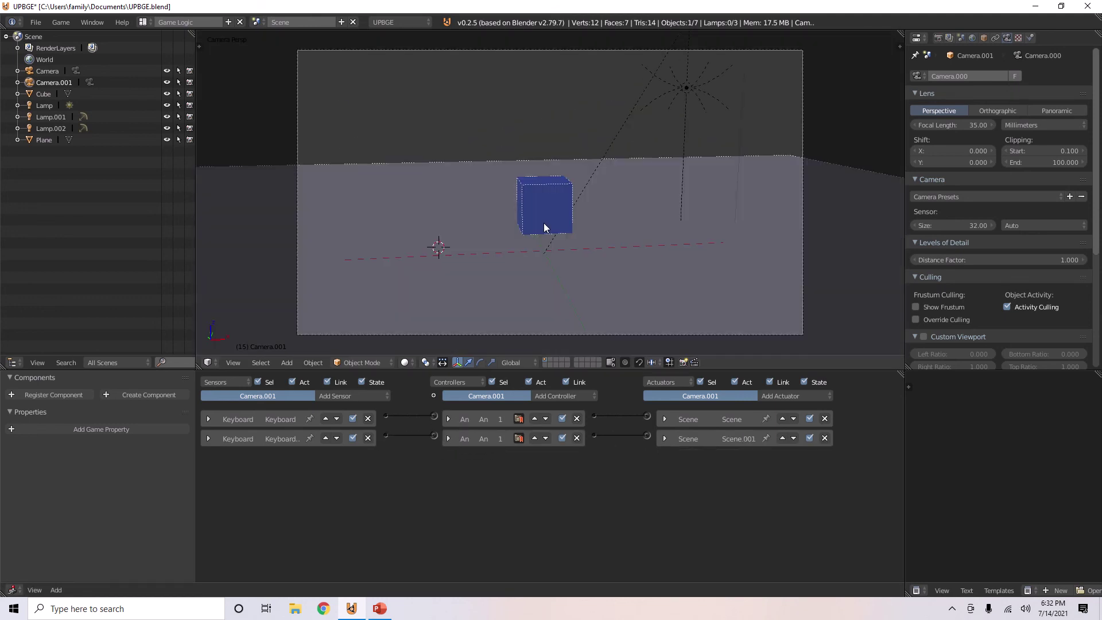
right_click(678, 240)
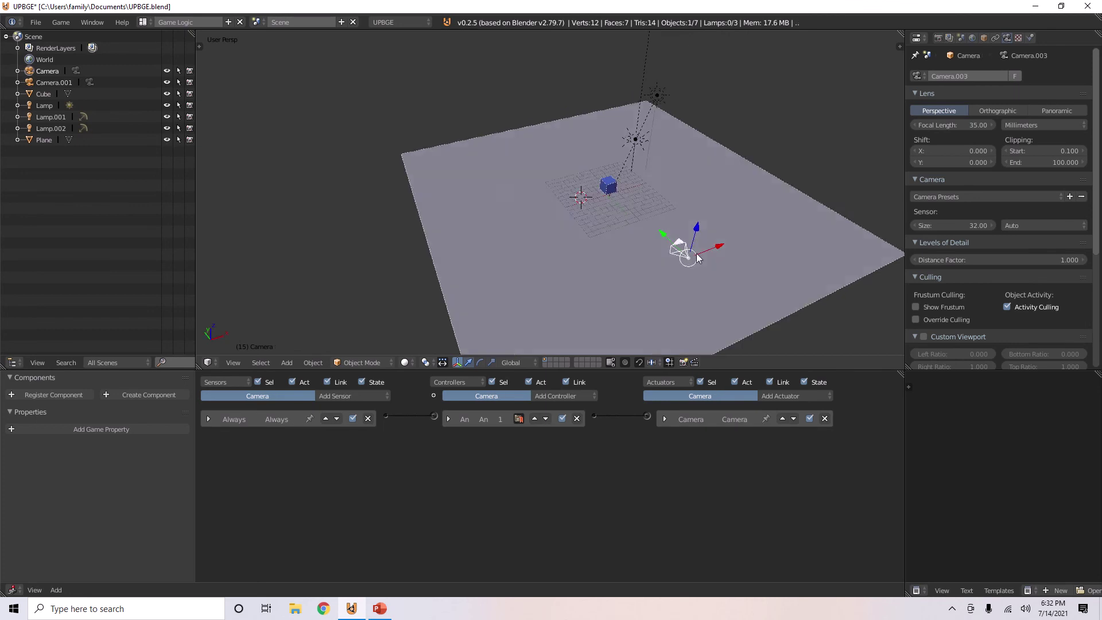
key("KP_0")
Step: Select the duplicated camera and examine how it frames the cube, comparing its view with the scene from several angles
key("KP_0")
right_click(518, 185)
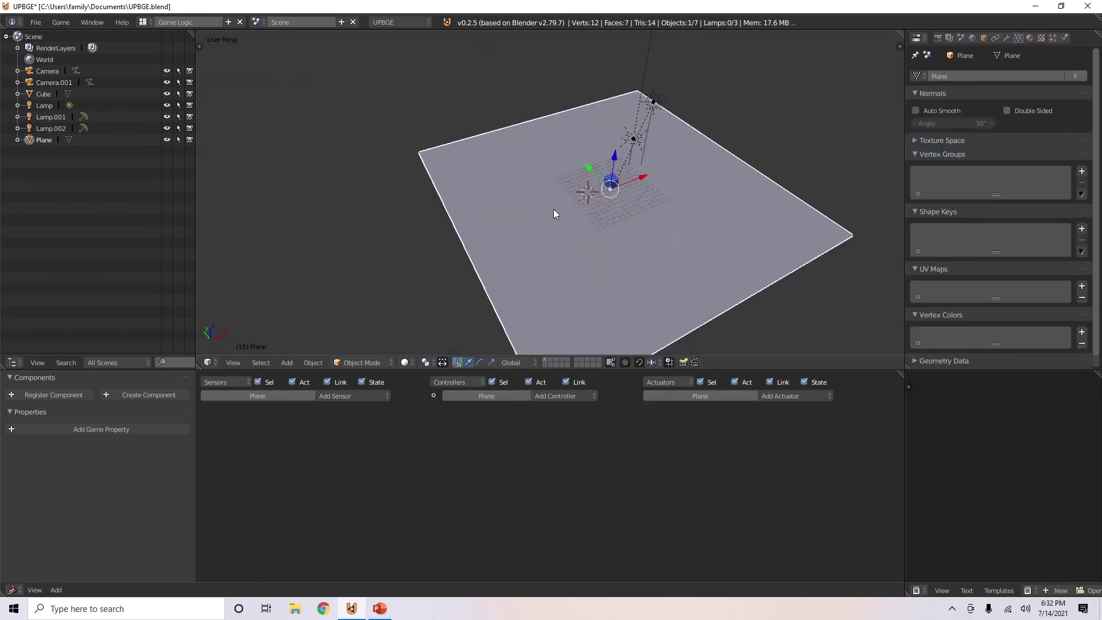
right_click(521, 193)
mouse_move(606, 219)
middle_mouse_down()
mouse_move(564, 187)
mouse_move(638, 221)
mouse_move(610, 196)
mouse_move(612, 203)
middle_mouse_up()
scroll(570, 191, "up", 1)
key("KP_0")
key("KP_0")
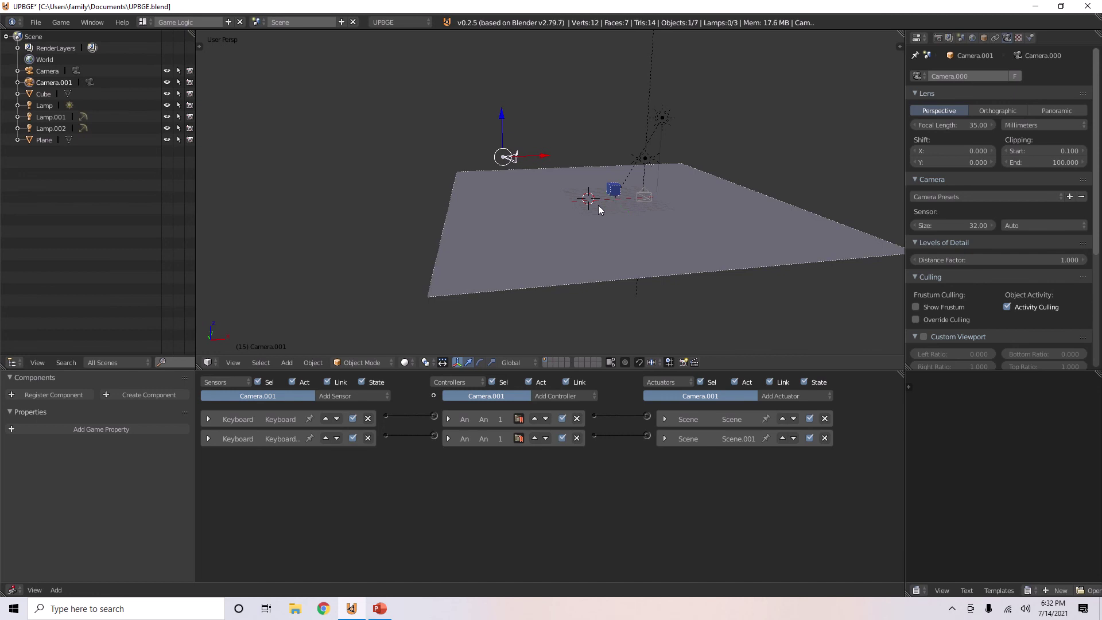
key("KP_0")
key("KP_0")
key("KP_0")
key("KP_0")
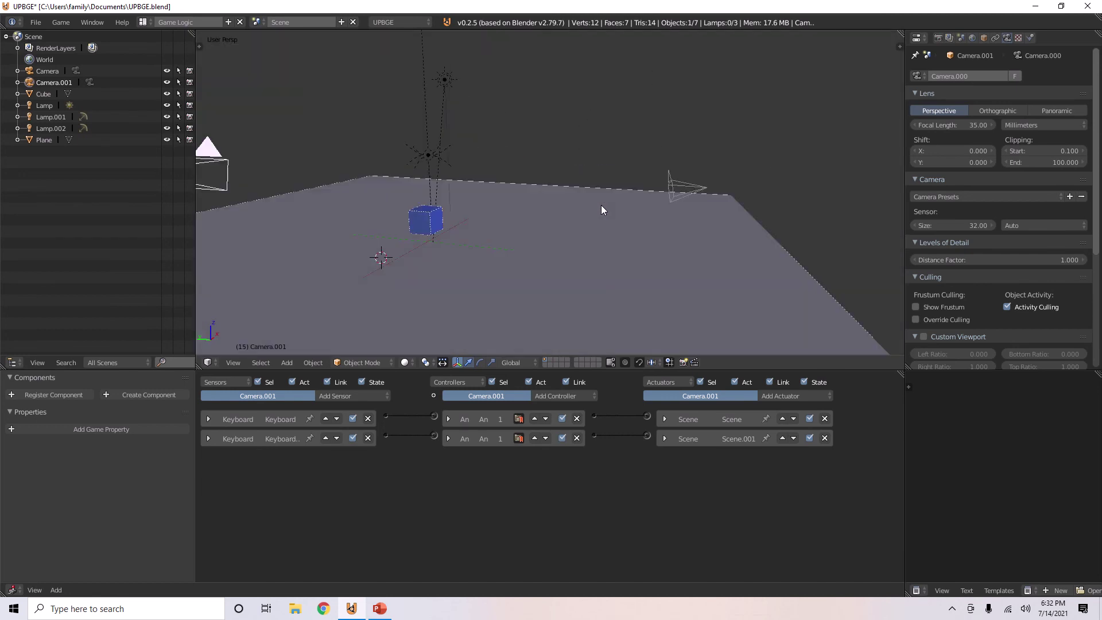
key("KP_0")
key("KP_0")
middle_click_drag(601, 205, 673, 231)
key("KP_0")
key("KP_0")
key("KP_0")
key("KP_0")
key("KP_0")
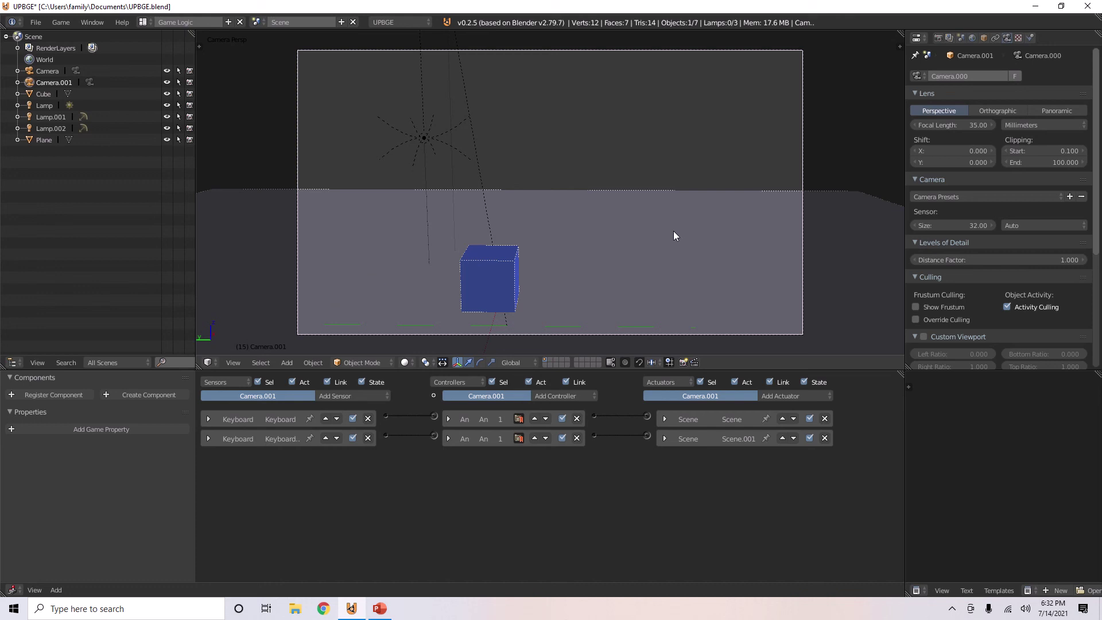
key("KP_0")
middle_click_drag(673, 231, 533, 198)
scroll(543, 233, "up", 3)
key("KP_0")
key("KP_0")
scroll(559, 227, "down", 2)
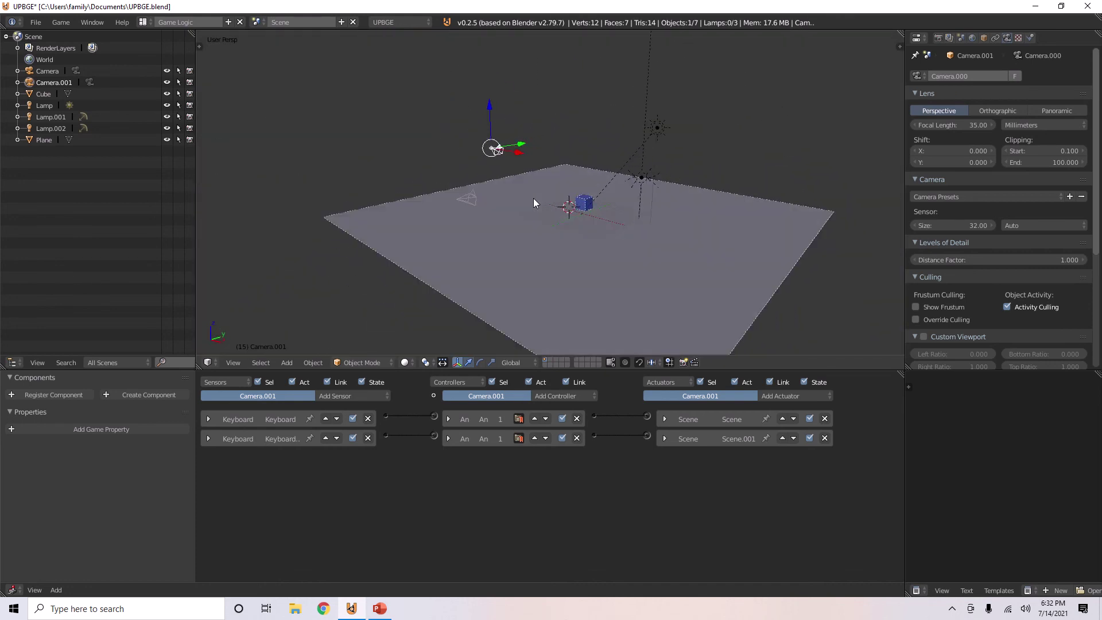
scroll(532, 198, "up", 2)
key("KP_0")
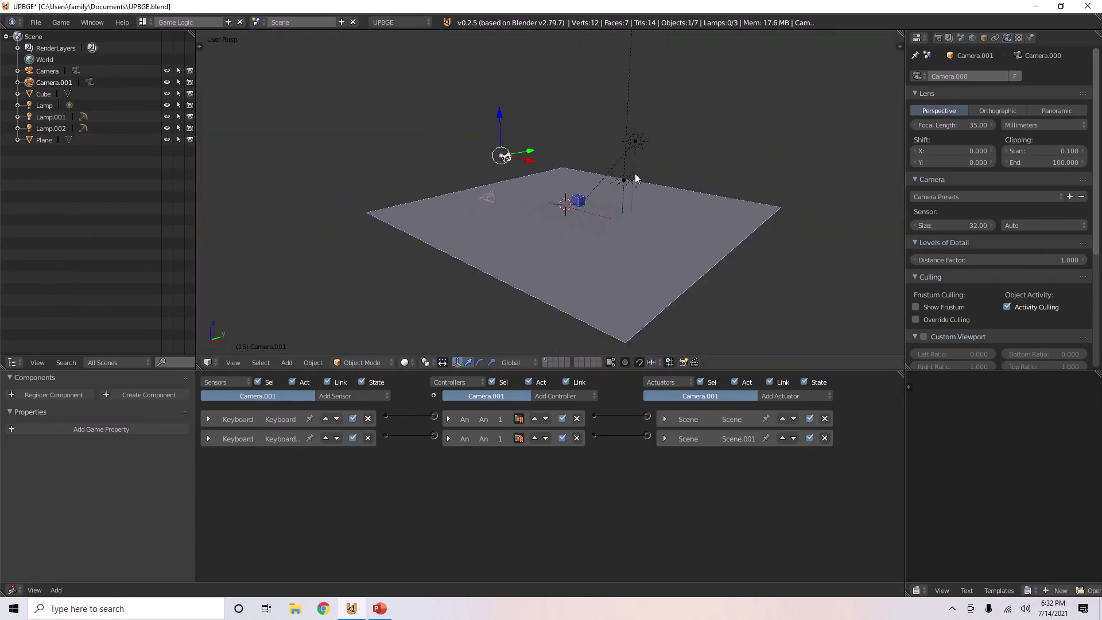
Step: Run the game, switch between the two cameras with game keys 1 and 2, and end the run
key("p")
key("1")
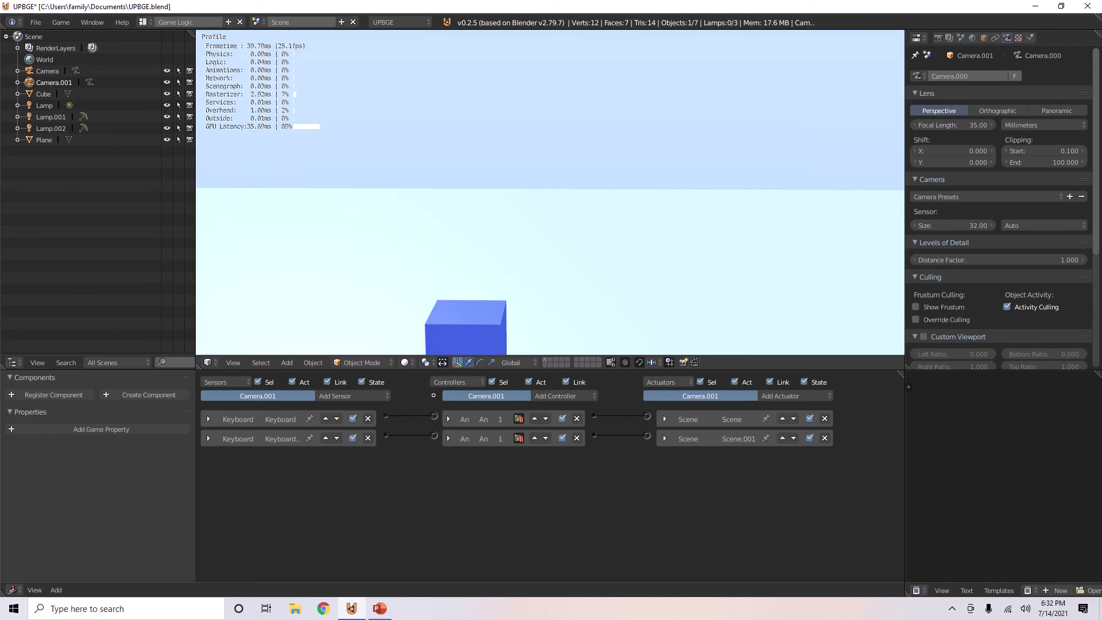
key("2")
key("1")
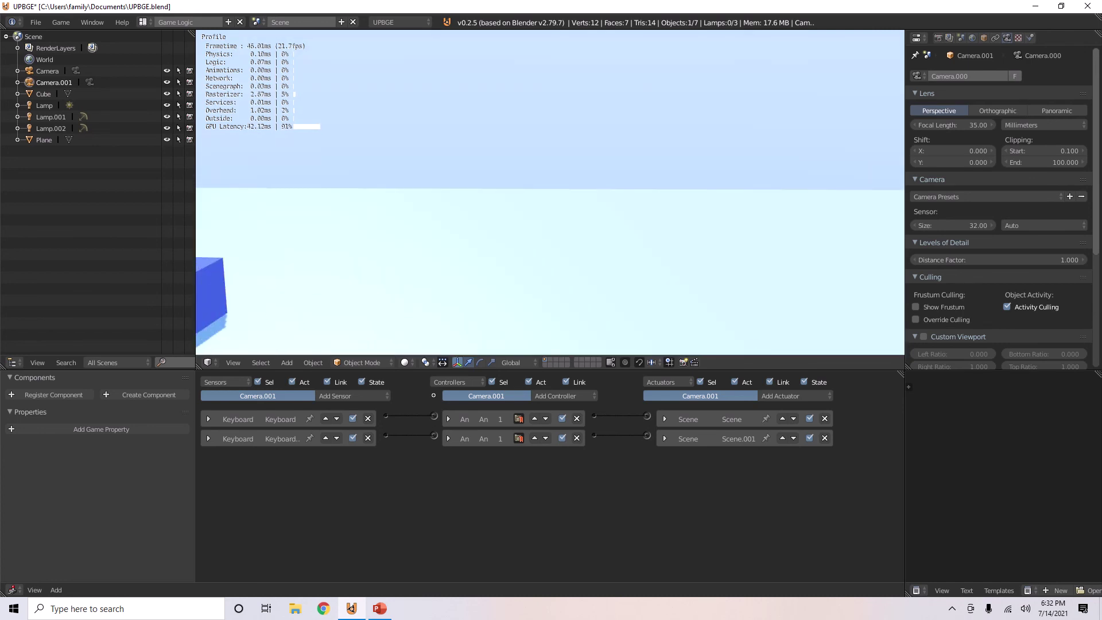
key("2")
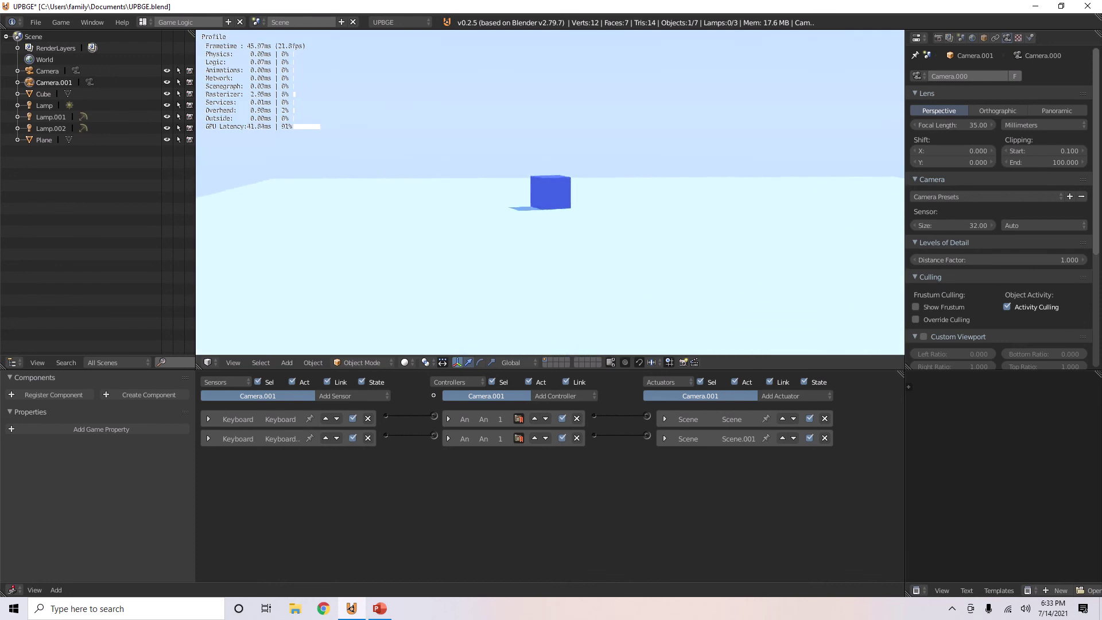
key("Escape")
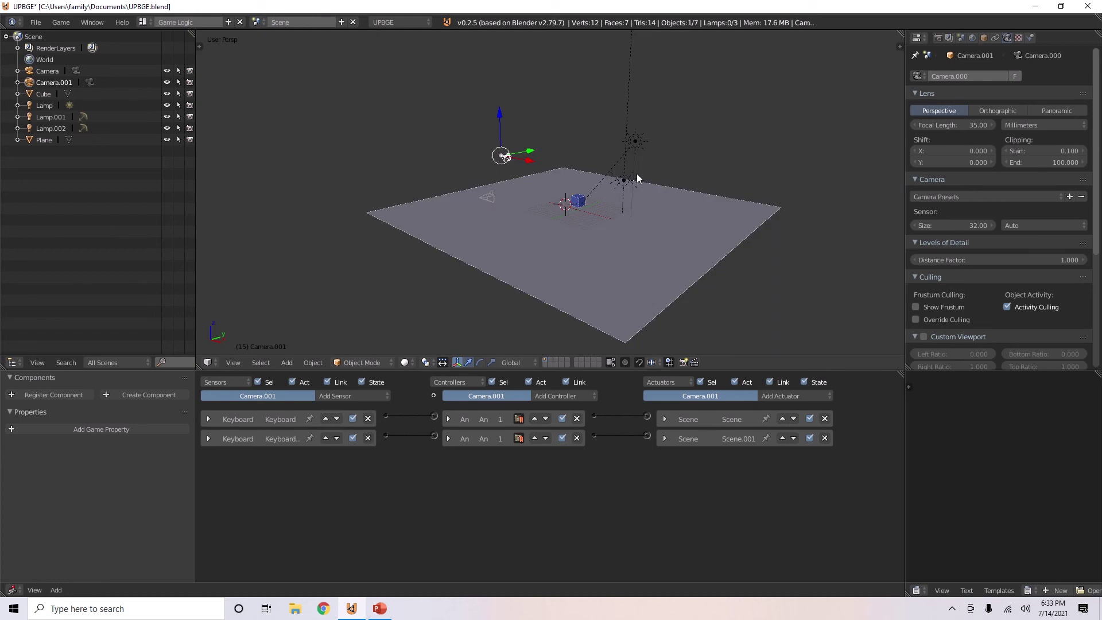
Step: Enable Show Frustum on the duplicated camera, select the original camera and run the game to examine the frustum
scroll(611, 196, "up", 3)
left_click(916, 307)
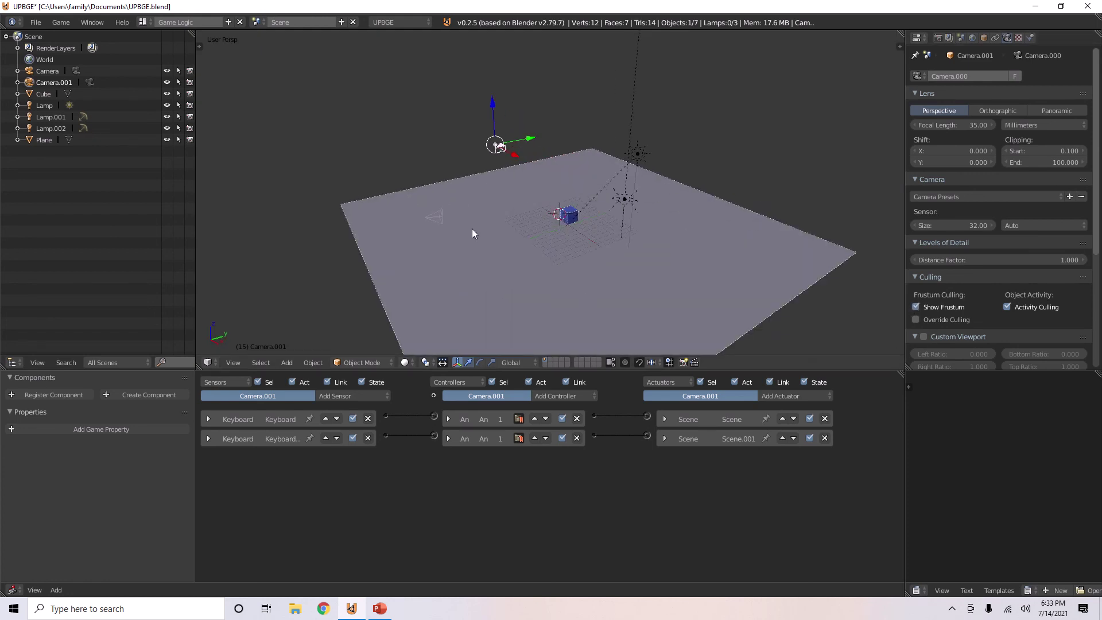
middle_click_drag(472, 229, 599, 246)
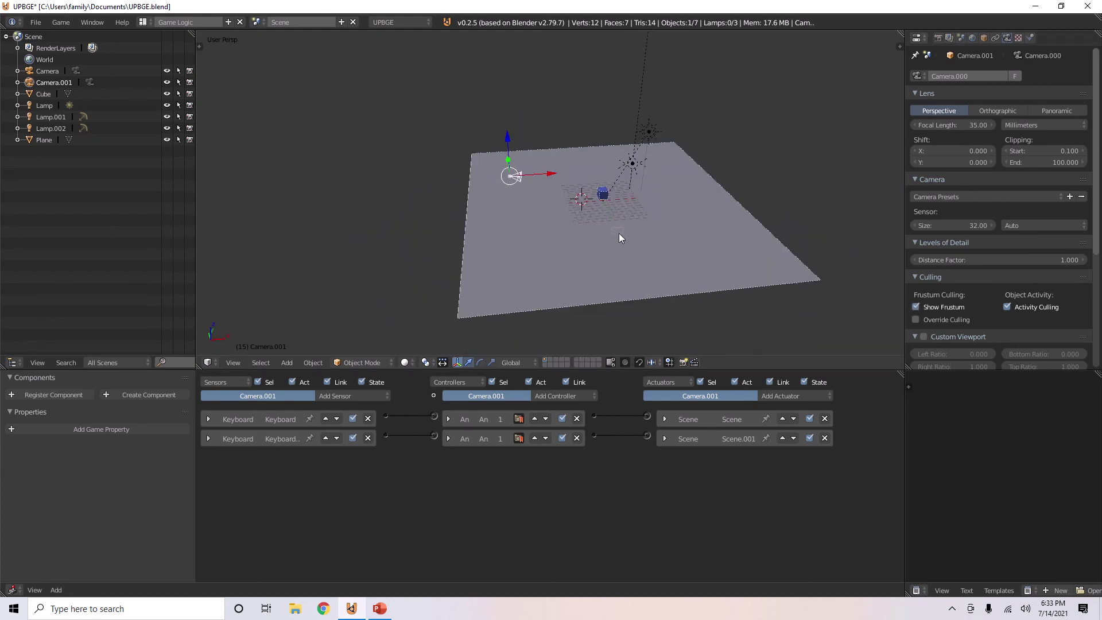
right_click(619, 233)
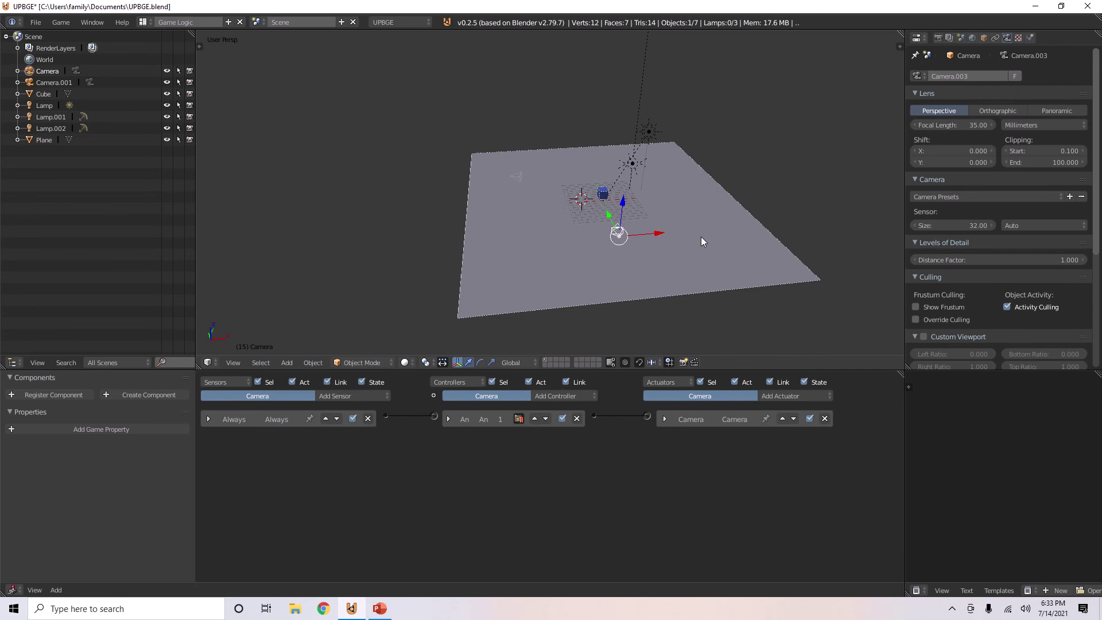
key("p")
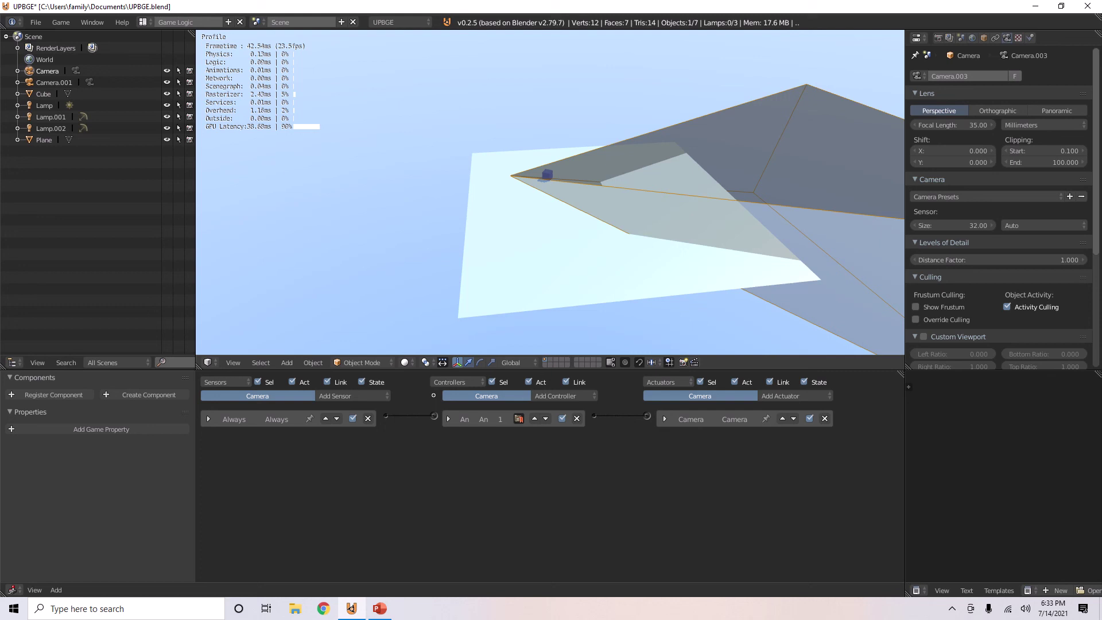
key("Escape")
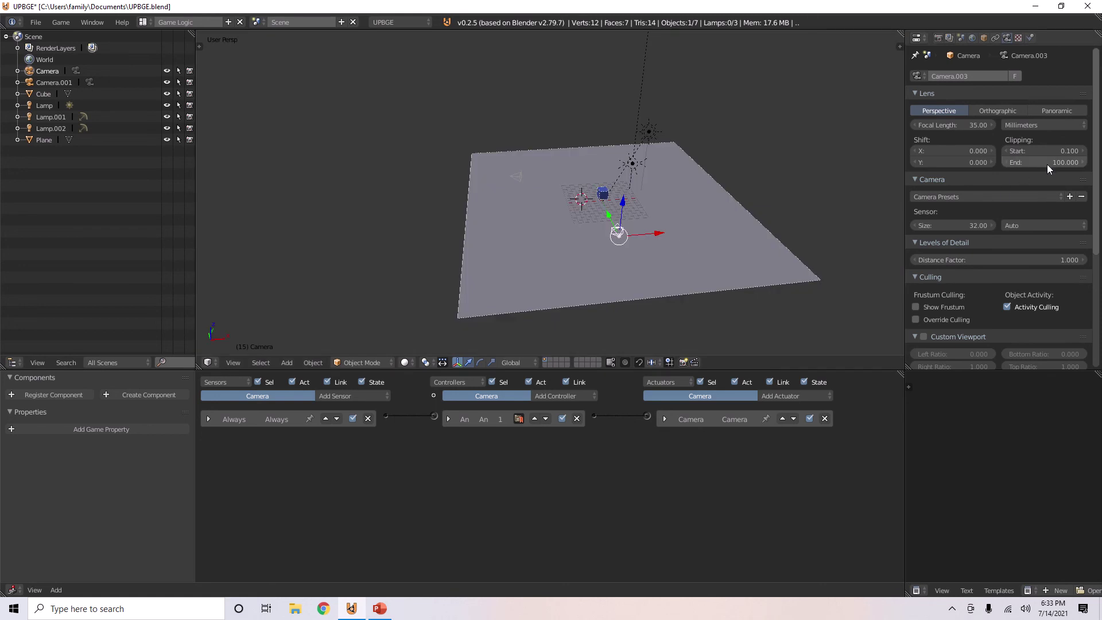
Step: Set the original camera's clipping end distance to 5
left_click(1046, 163)
type("5")
key("Return")
Step: Set the duplicated camera's clipping end distance to 10 and run the game to check its frustum
right_click(513, 174)
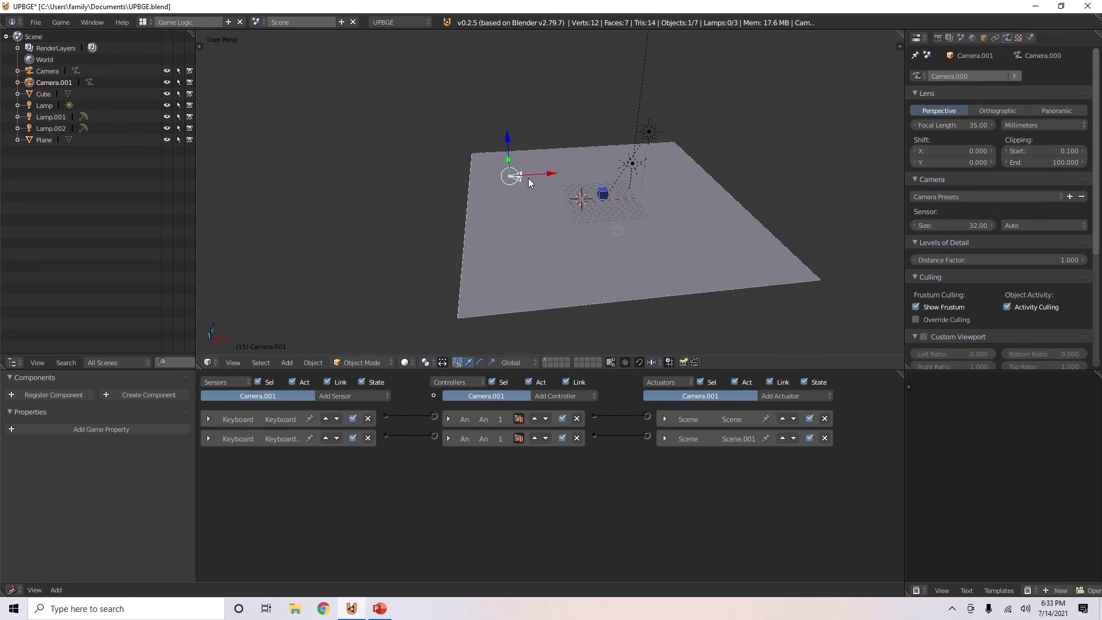
left_click(1042, 161)
type("10")
key("Return")
key("p")
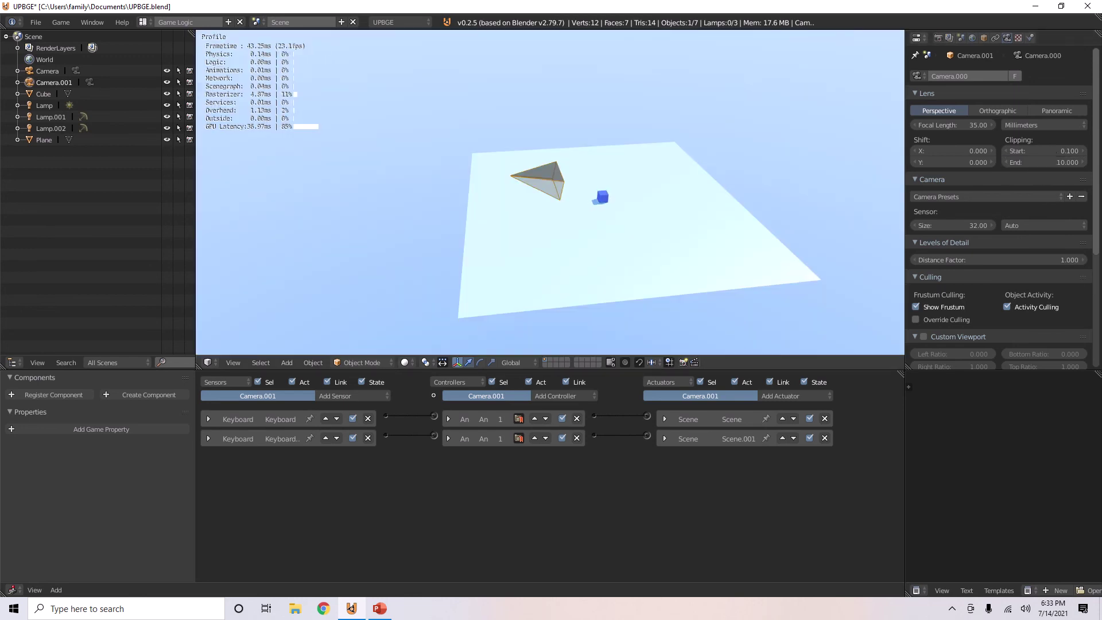
key("Escape")
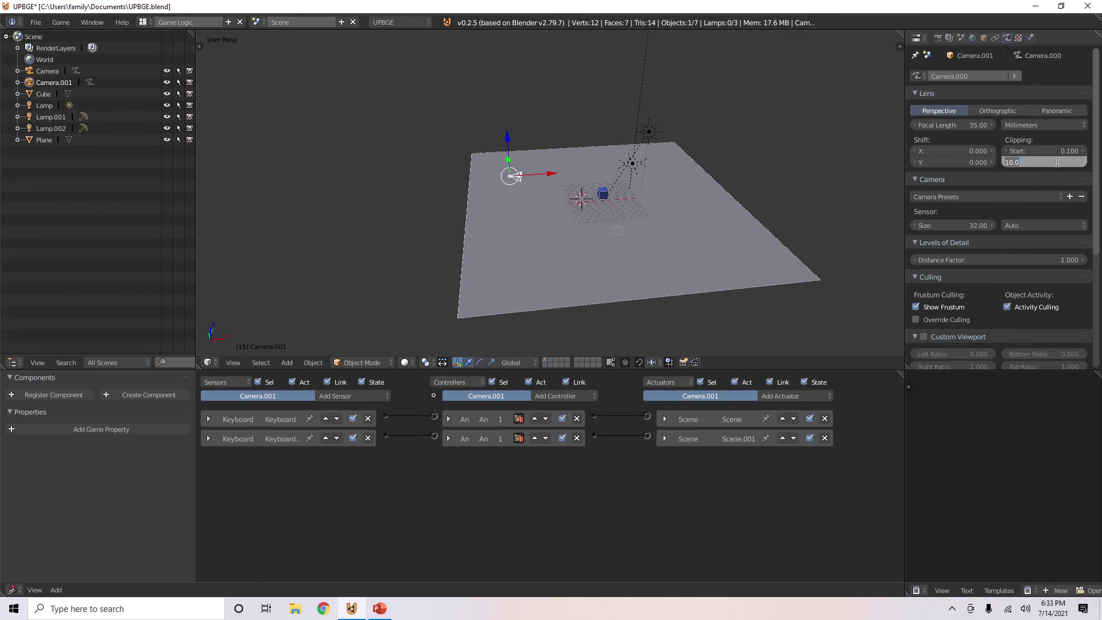
Step: Set the duplicated camera's clipping end distance to 100 and run the game to check its frustum again
key("Return")
key("p")
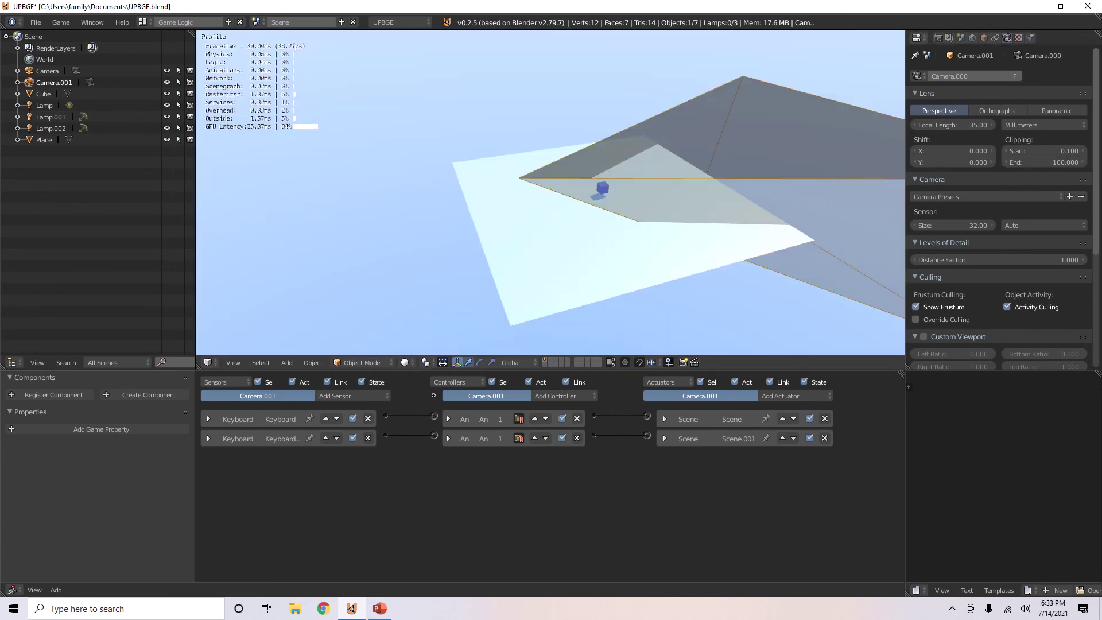
key("Escape")
Step: Turn off Show Frustum on the duplicated camera and look over its viewport, depth of field and display settings
scroll(664, 194, "up", 5)
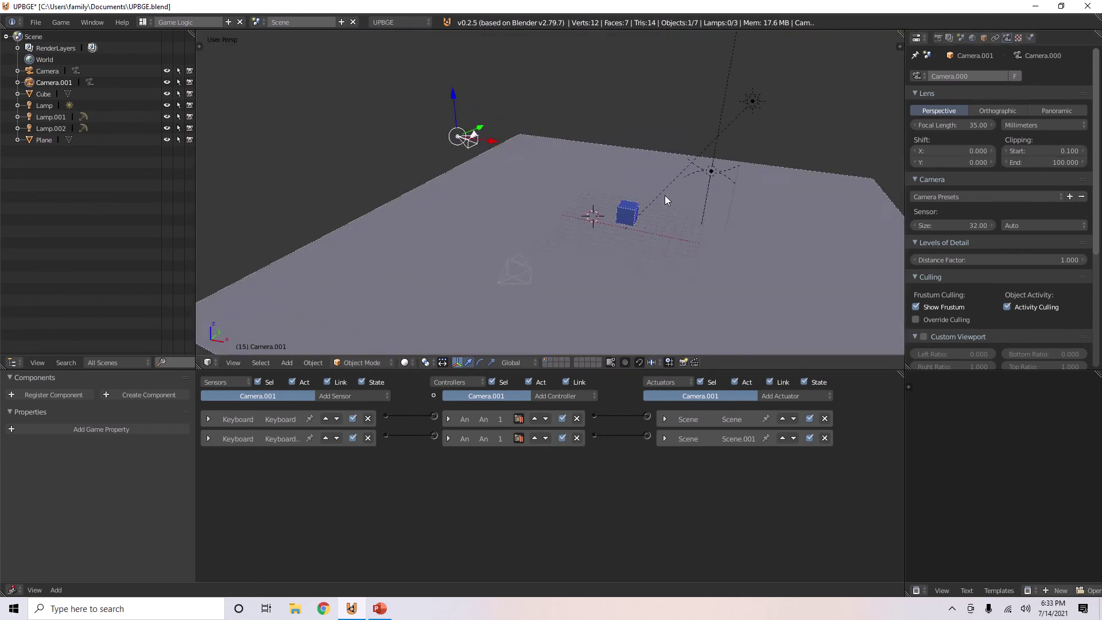
scroll(932, 249, "down", 5)
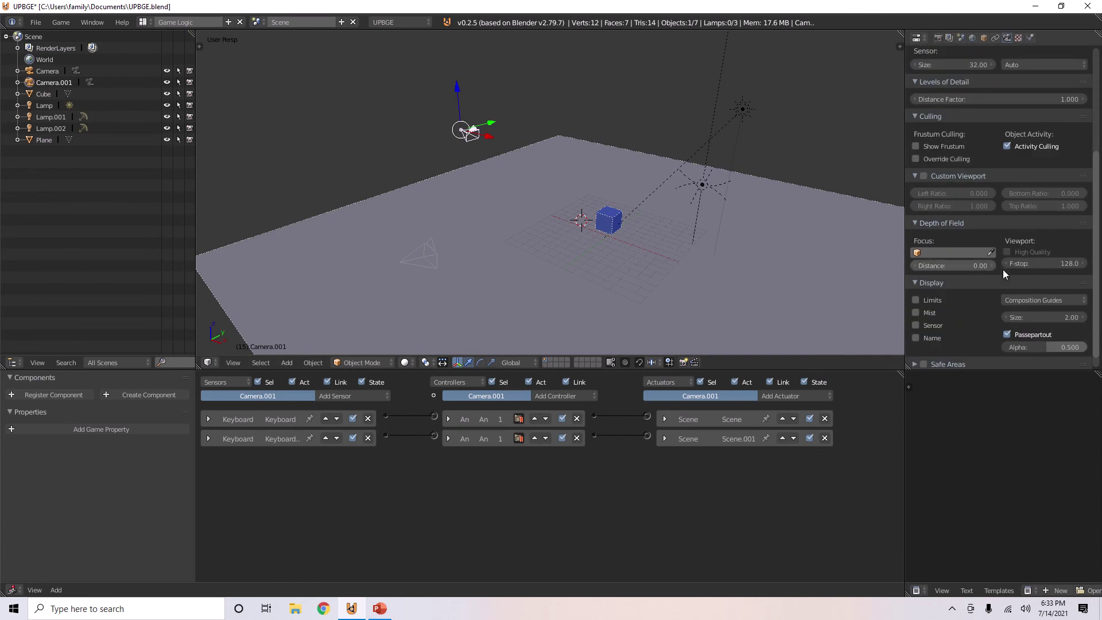
scroll(997, 165, "up", 5)
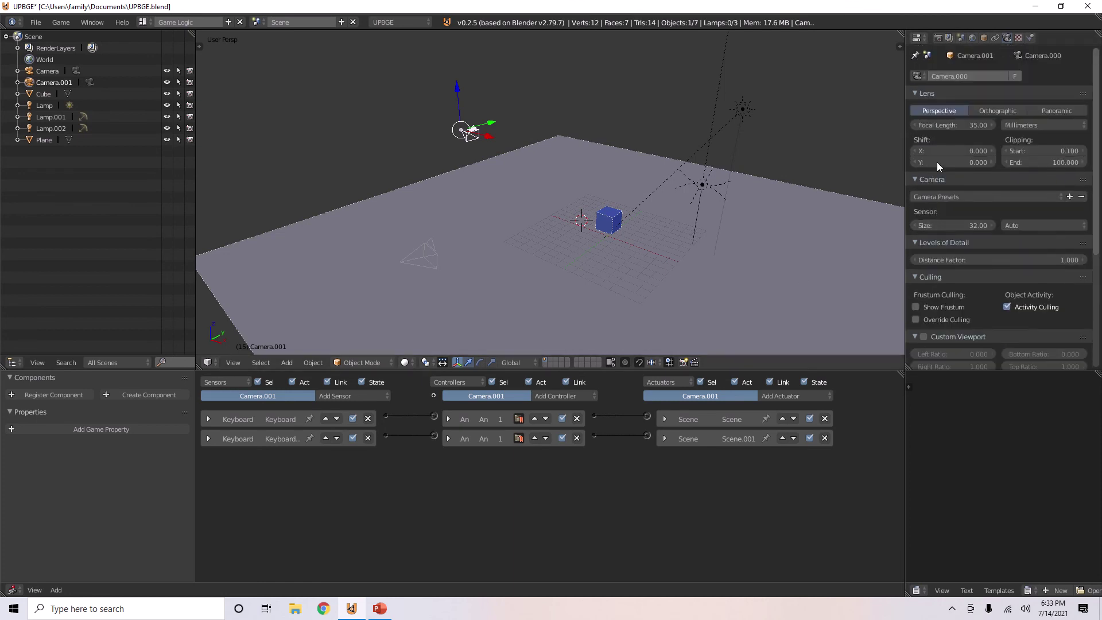
scroll(637, 155, "down", 4)
middle_click_drag(570, 165, 611, 171)
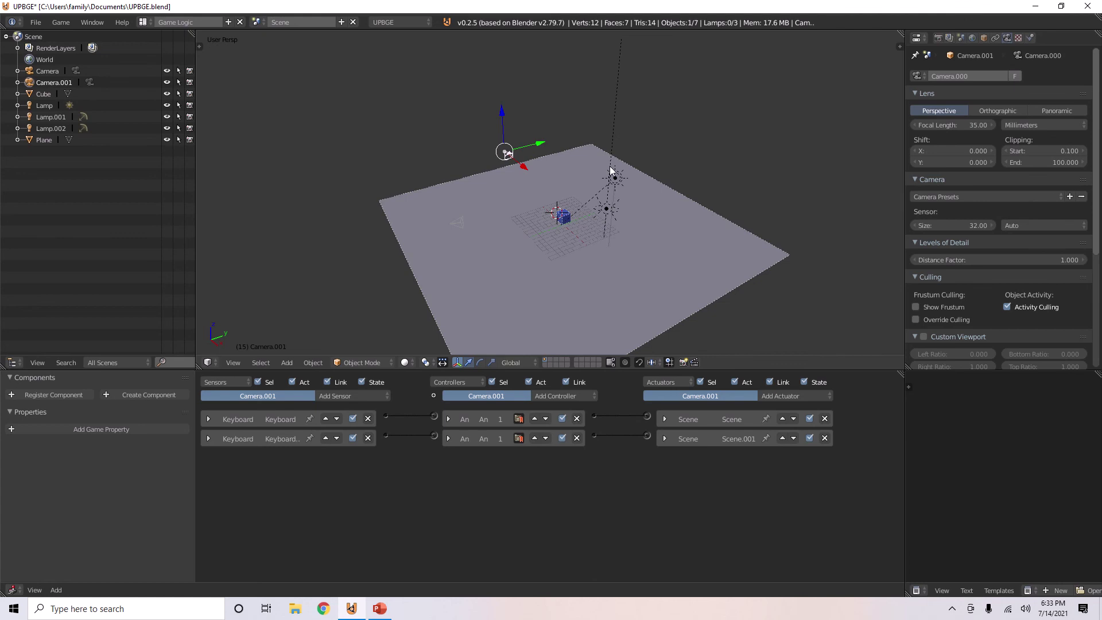